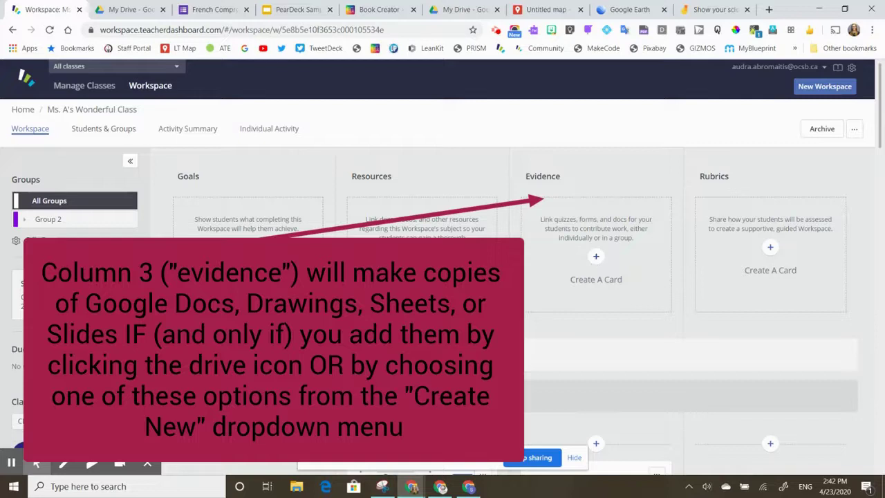
pyautogui.click(590, 259)
pyautogui.scroll(-2, 587, 290)
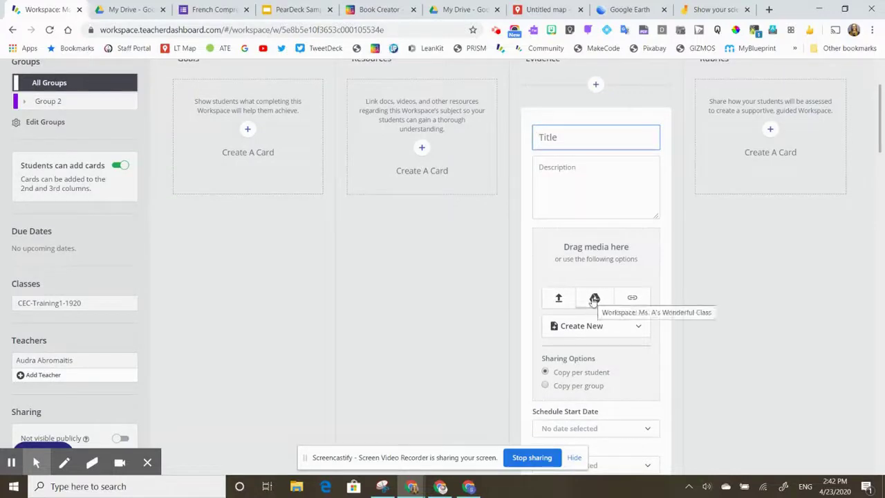
pyautogui.click(615, 335)
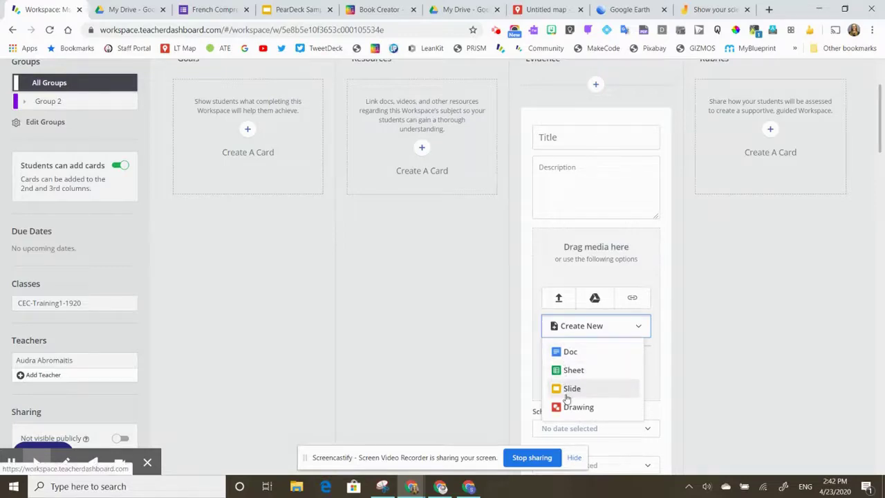
pyautogui.click(595, 297)
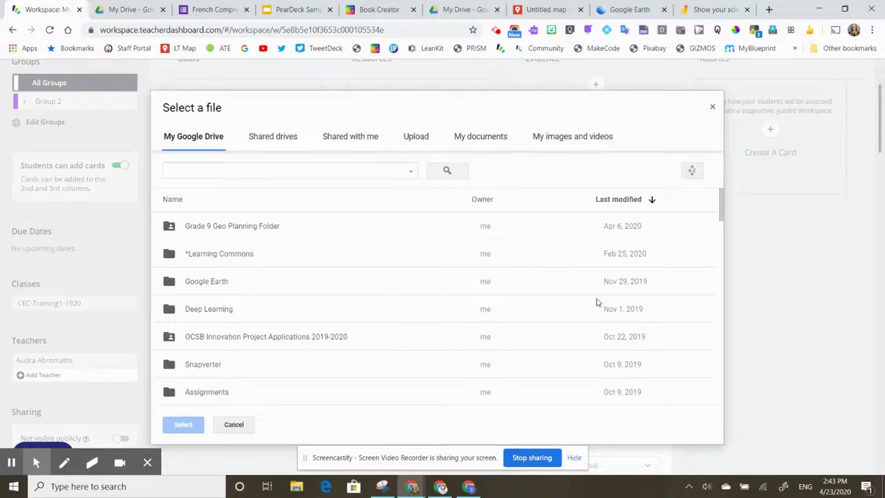
pyautogui.click(321, 171)
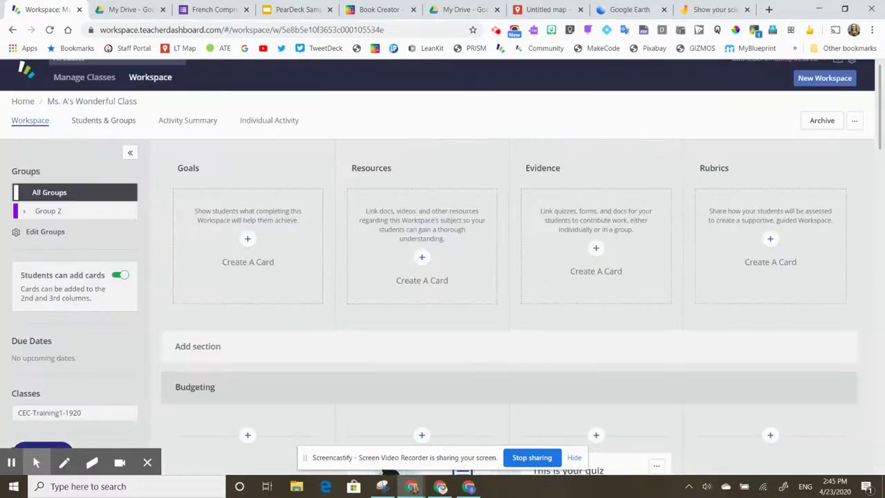
# Start a new Evidence card and attach the drawing "Google Drawing + Screencastify" from Google Drive, found by searching for "draw"
pyautogui.click(597, 251)
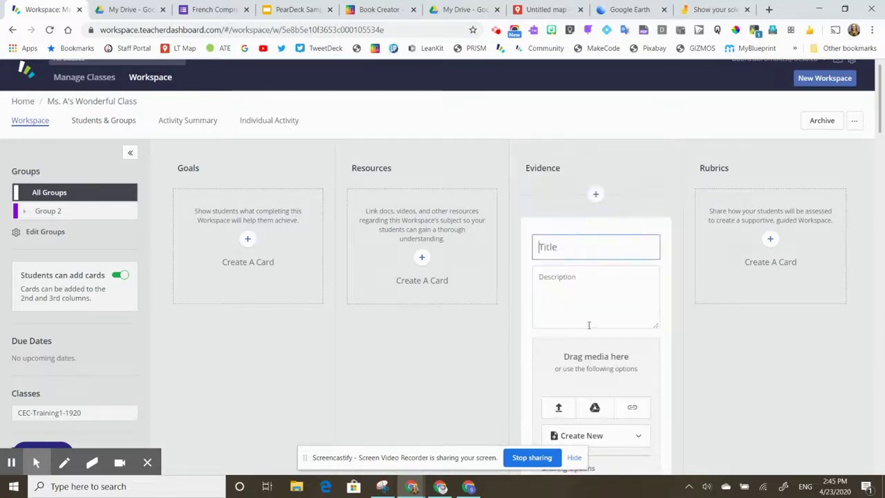
pyautogui.scroll(-2, 588, 325)
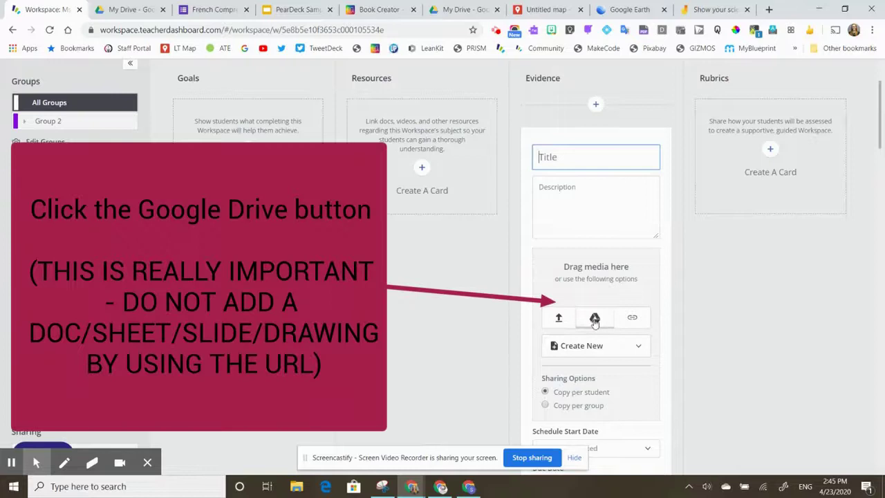
pyautogui.click(595, 318)
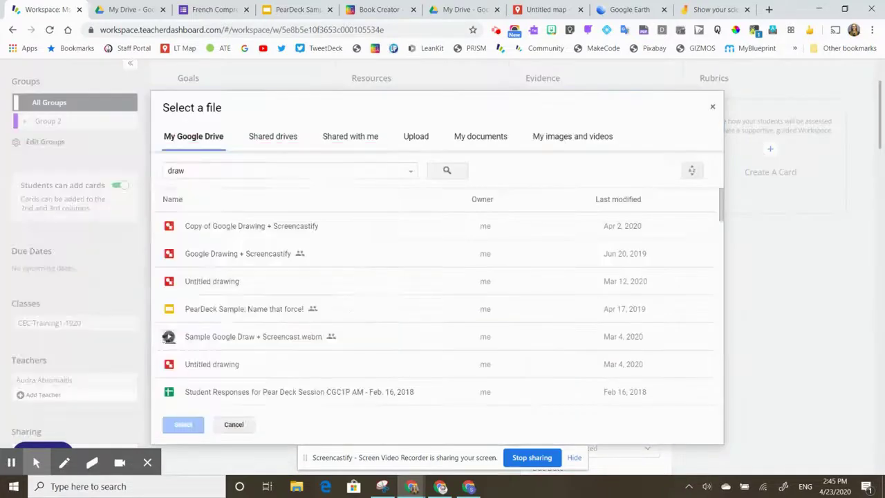
pyautogui.click(204, 258)
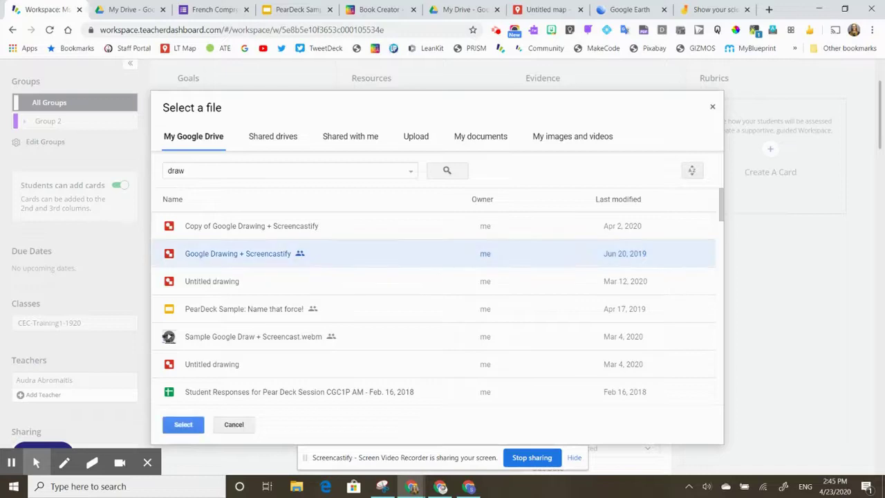
pyautogui.click(181, 426)
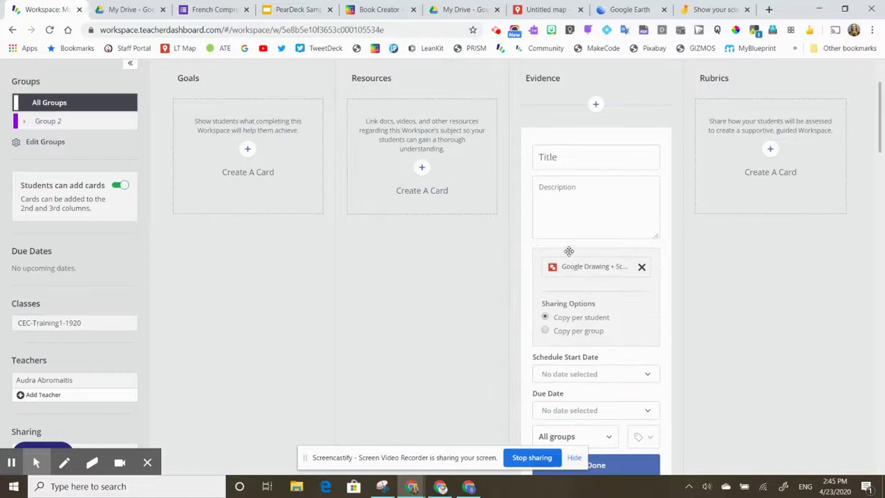
pyautogui.moveTo(585, 276)
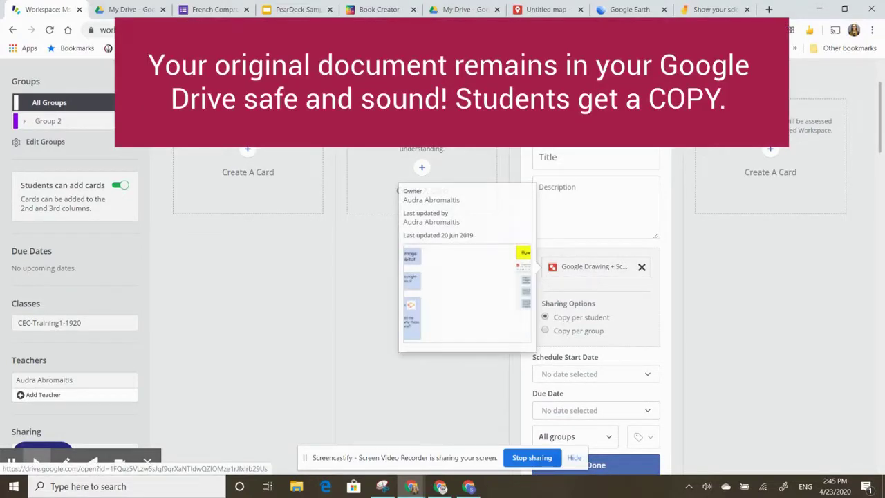
# Title the Evidence card "Drawing Task" and save it
pyautogui.click(574, 159)
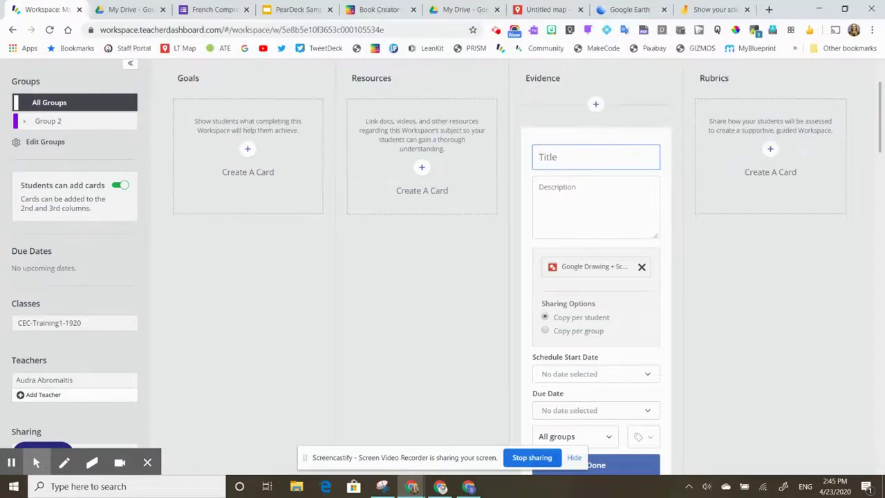
pyautogui.write('Drawing Task')
pyautogui.click(602, 193)
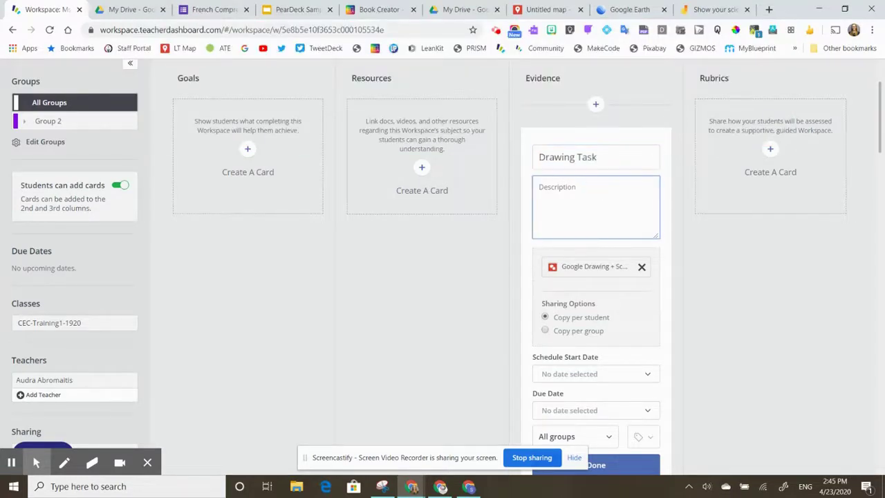
pyautogui.scroll(-1, 602, 201)
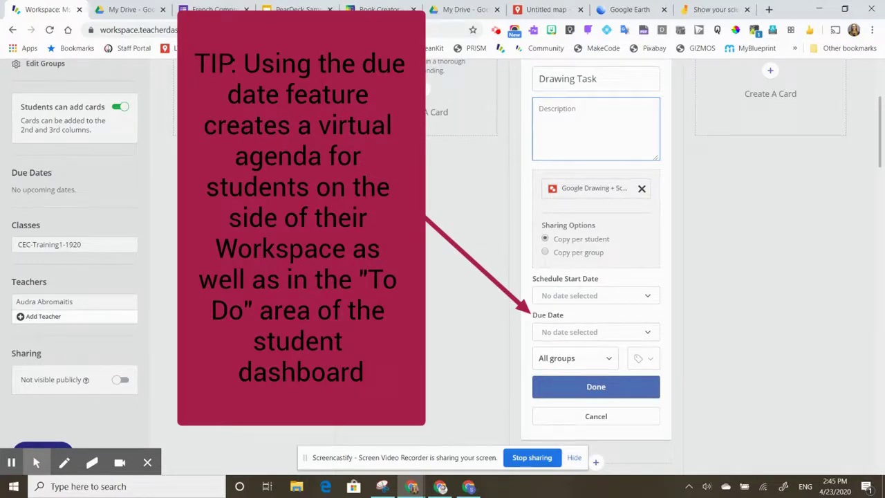
pyautogui.click(576, 387)
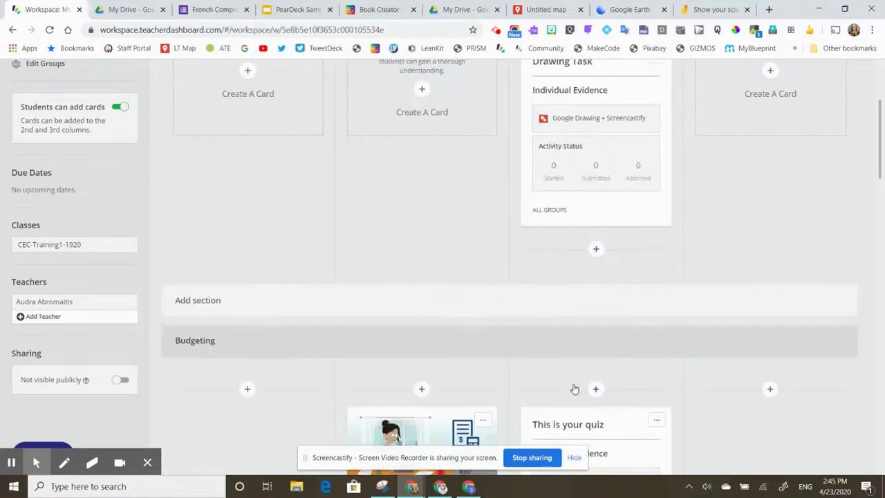
pyautogui.scroll(2, 639, 194)
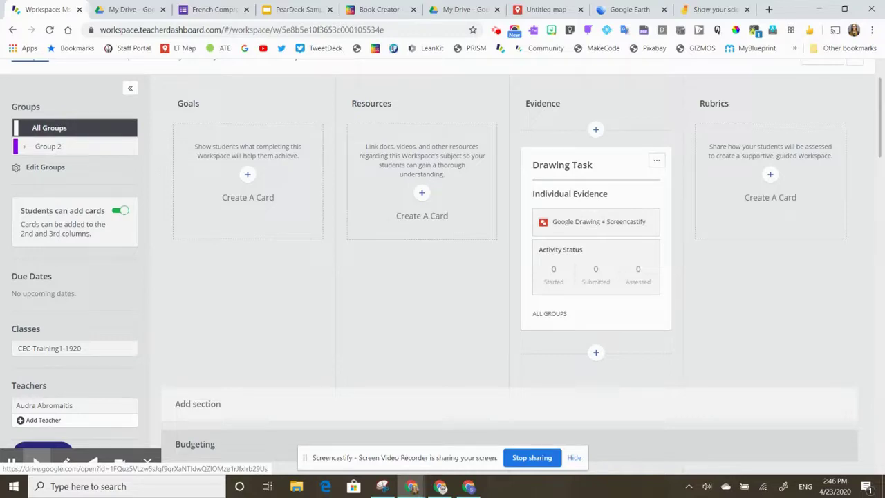
# Examine the new-file types and the Google Drive file picker offered on another new Evidence card
pyautogui.moveTo(576, 223)
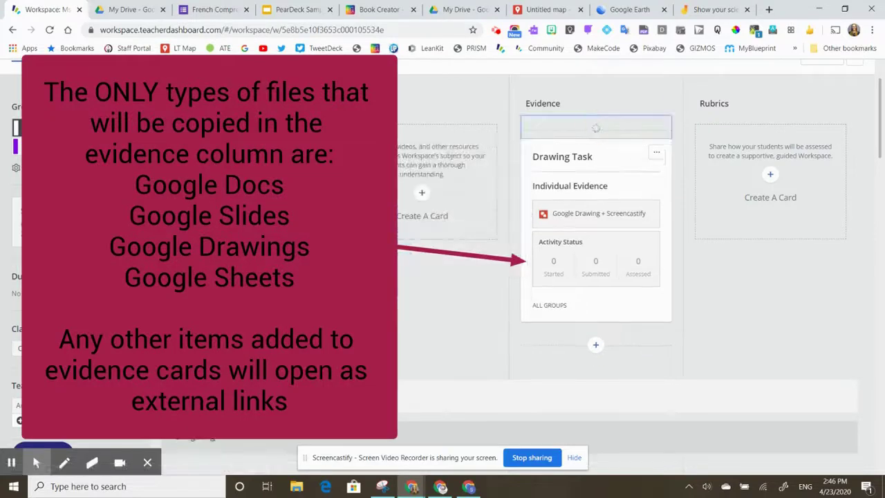
pyautogui.click(596, 128)
pyautogui.click(625, 374)
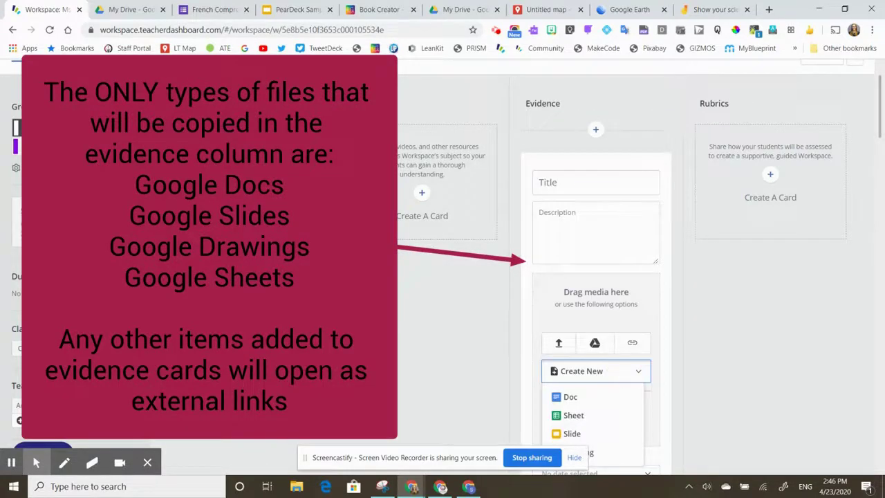
pyautogui.scroll(-2, 567, 249)
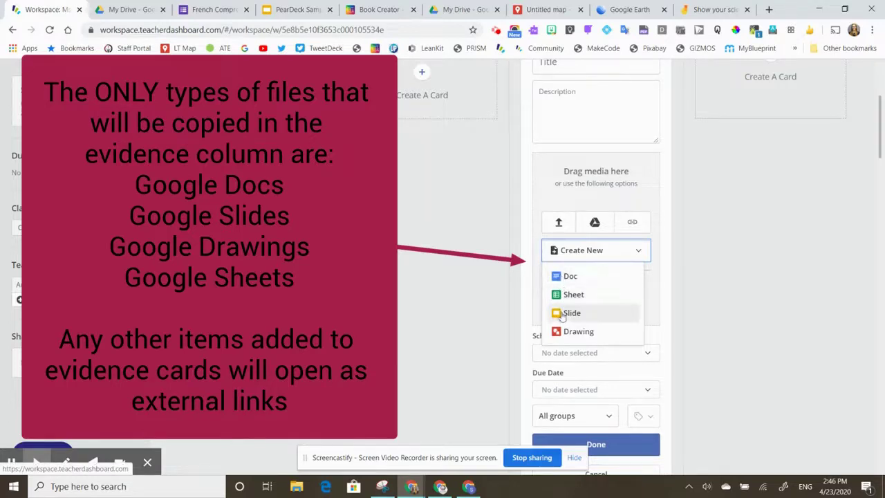
pyautogui.click(624, 257)
pyautogui.click(606, 251)
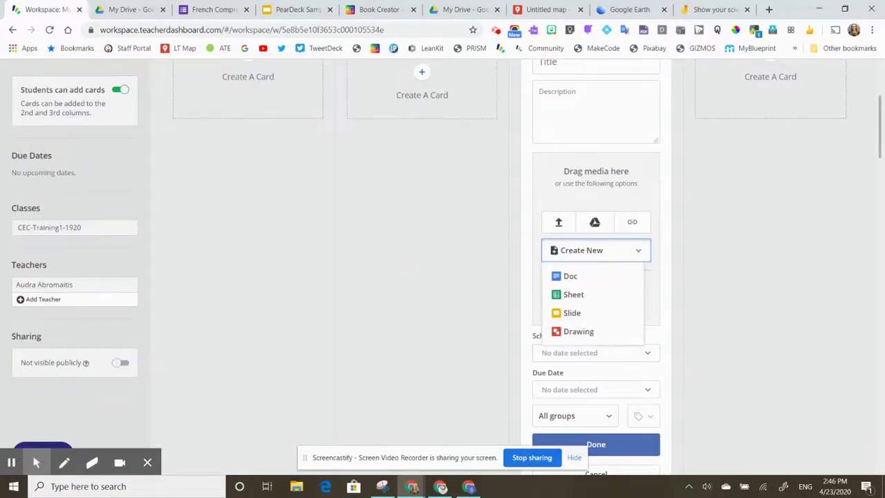
pyautogui.click(595, 222)
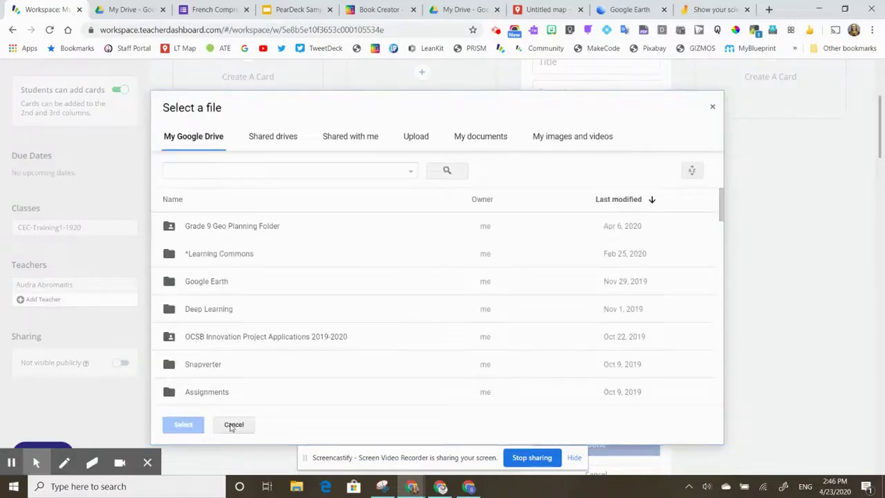
pyautogui.click(234, 425)
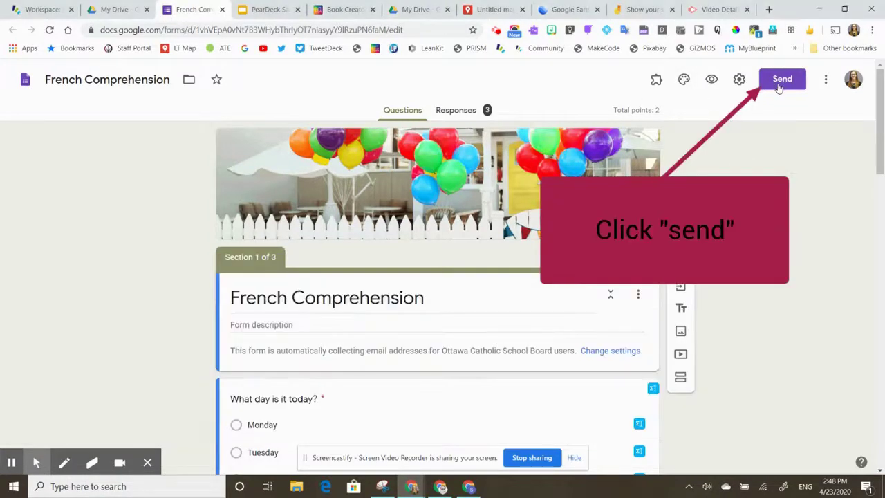
# Copy the shareable link of the French Comprehension form
pyautogui.click(781, 81)
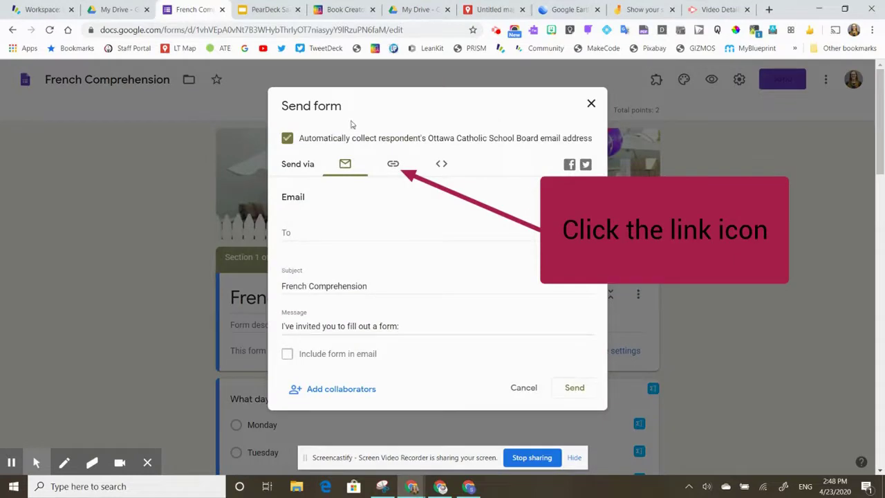
pyautogui.click(392, 166)
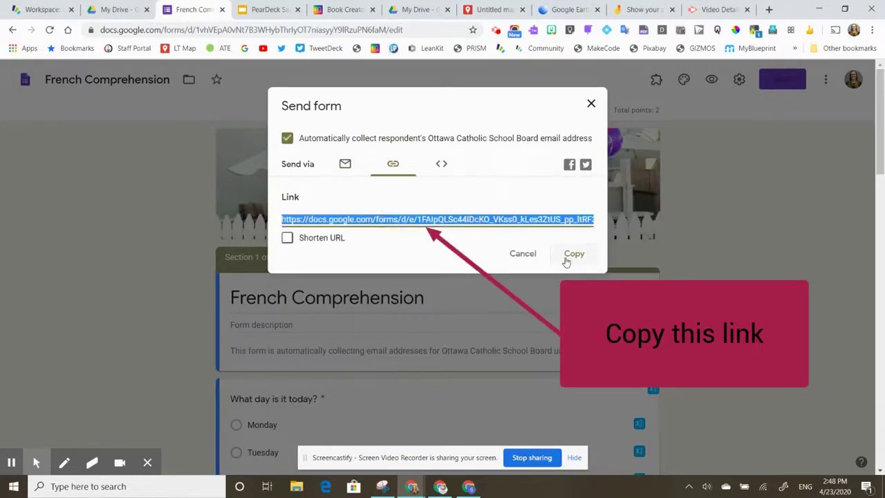
pyautogui.click(571, 257)
# Return to the workspace and save a new Resources card with the copied form link attached
pyautogui.click(41, 9)
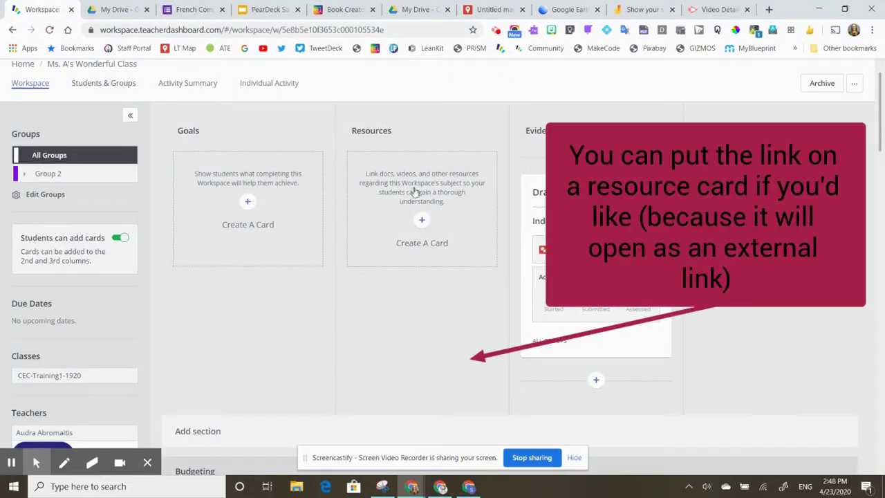
pyautogui.click(421, 224)
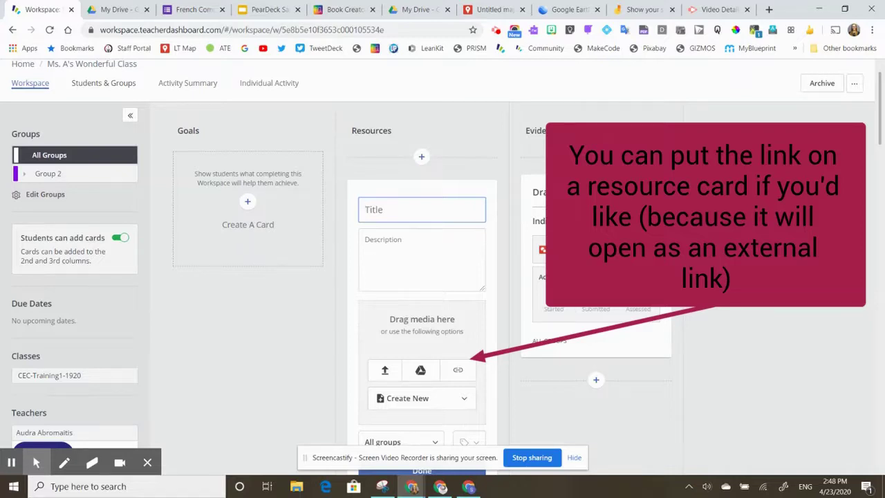
pyautogui.click(458, 370)
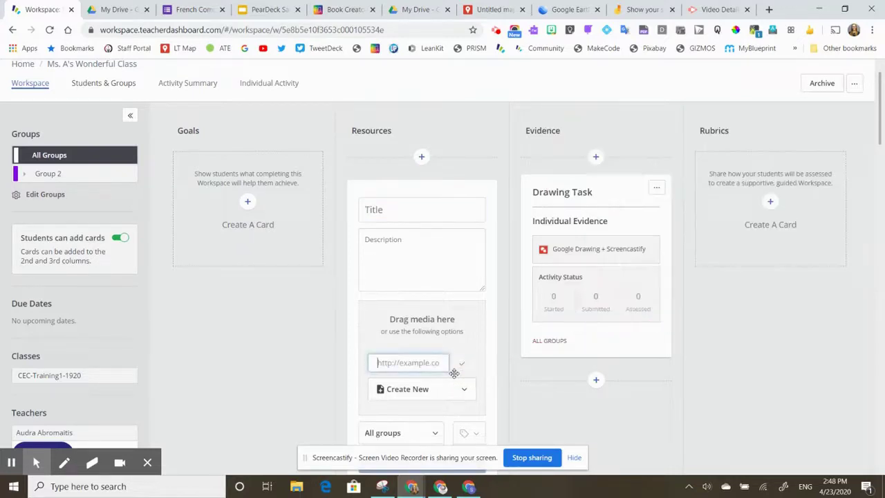
pyautogui.hotkey('ctrl', 'v')
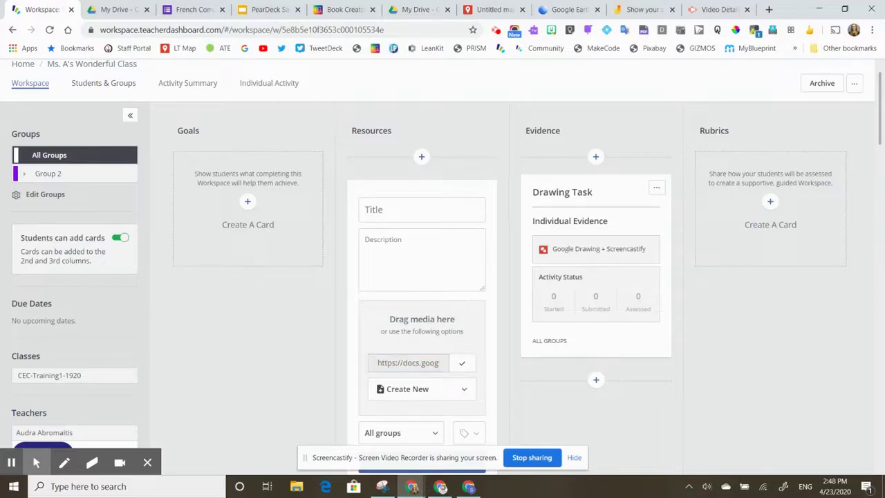
pyautogui.press('Return')
pyautogui.click(324, 331)
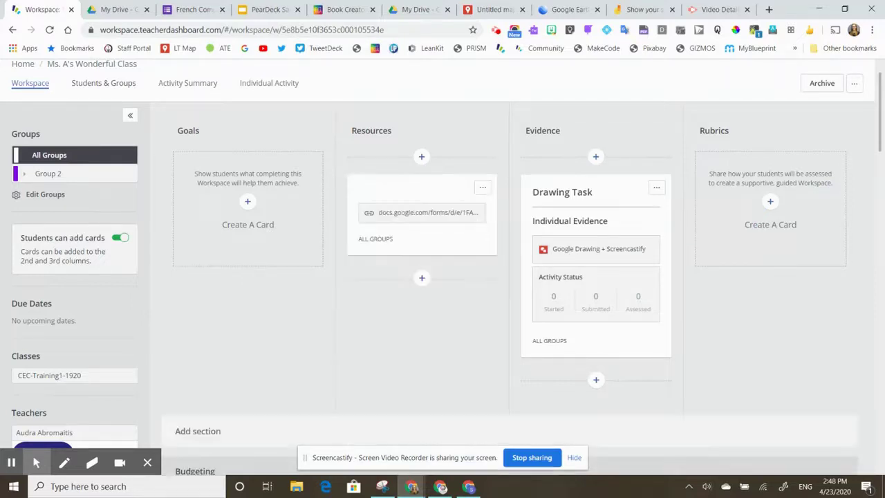
pyautogui.click(482, 187)
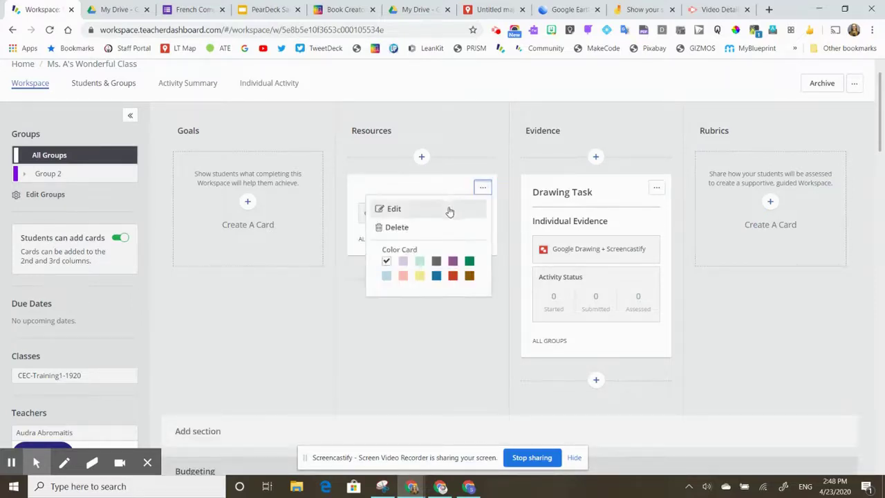
# Create an Evidence card with the copied form link attached, titled "French COmprehension Task", and save it
pyautogui.click(597, 157)
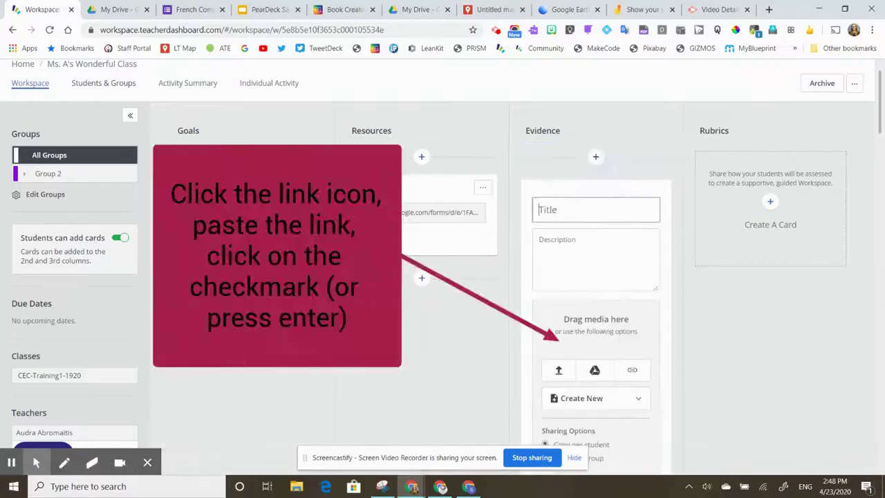
pyautogui.click(634, 369)
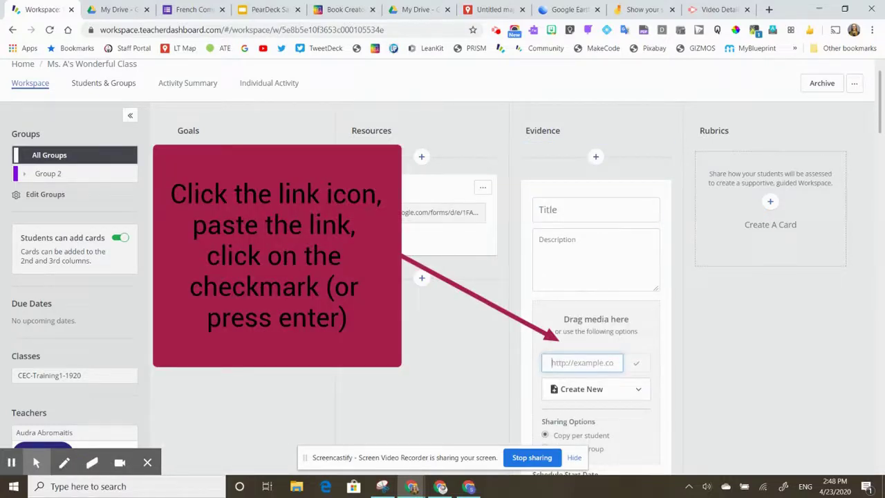
pyautogui.hotkey('ctrl', 'v')
pyautogui.press('Return')
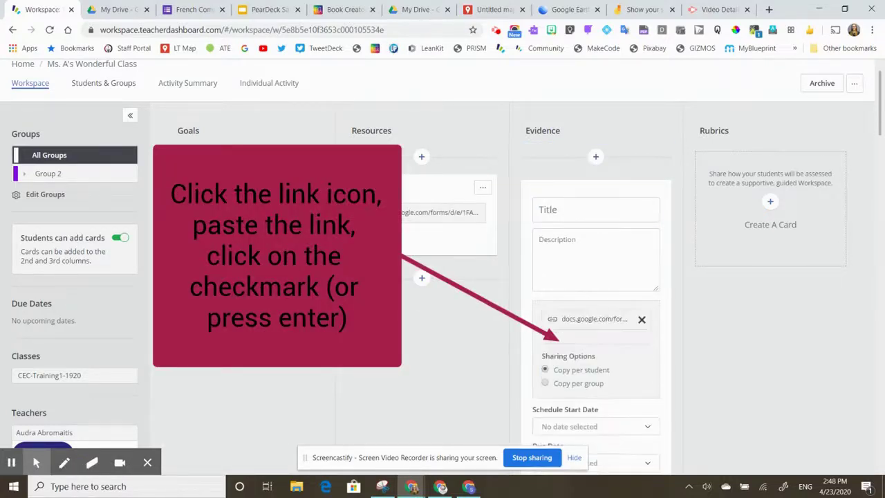
pyautogui.click(608, 217)
pyautogui.hotkey('ctrl', 'v')
pyautogui.press('Return')
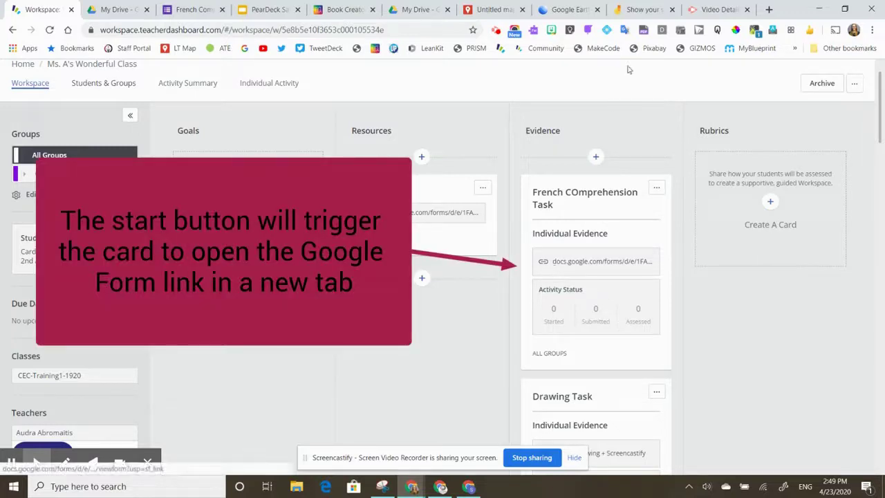
# Close the French Comprehension form's send dialog, preview the form as respondents see it, and return to the workspace
pyautogui.click(194, 9)
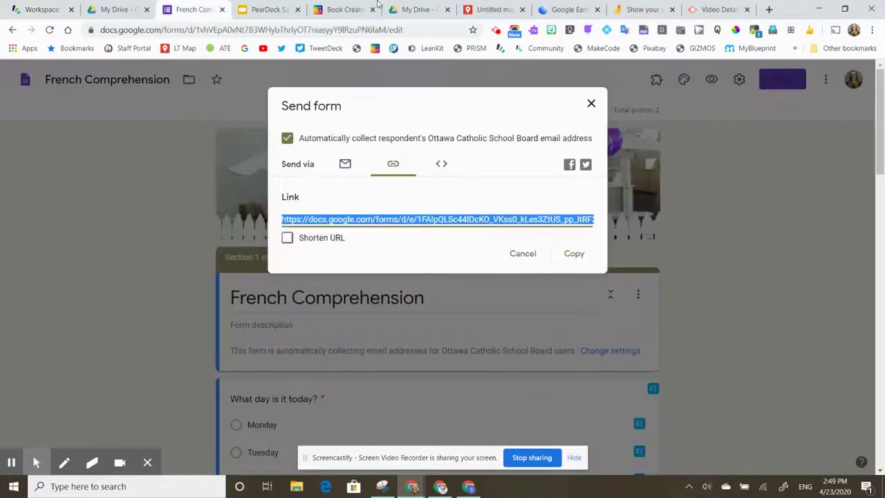
pyautogui.click(591, 104)
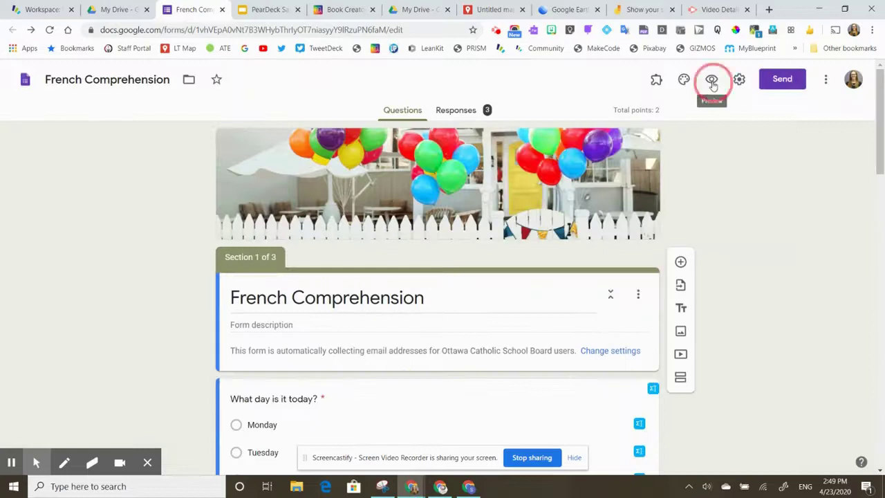
pyautogui.click(710, 79)
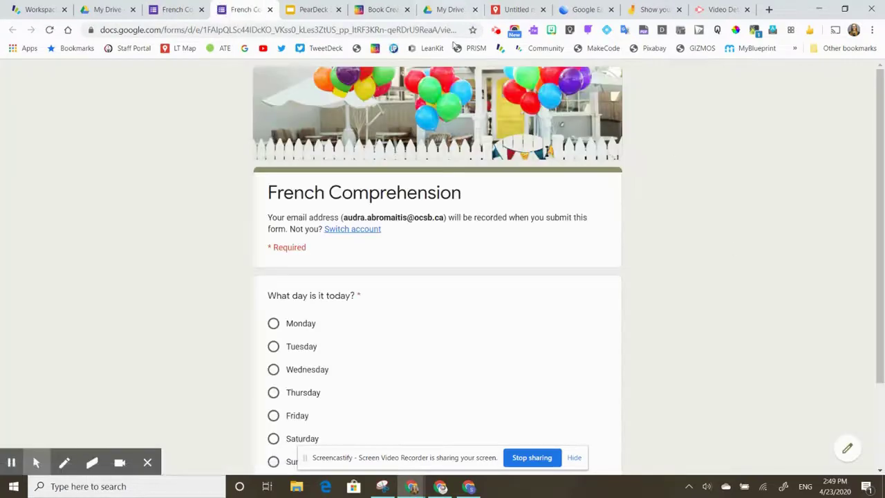
pyautogui.scroll(-2, 438, 263)
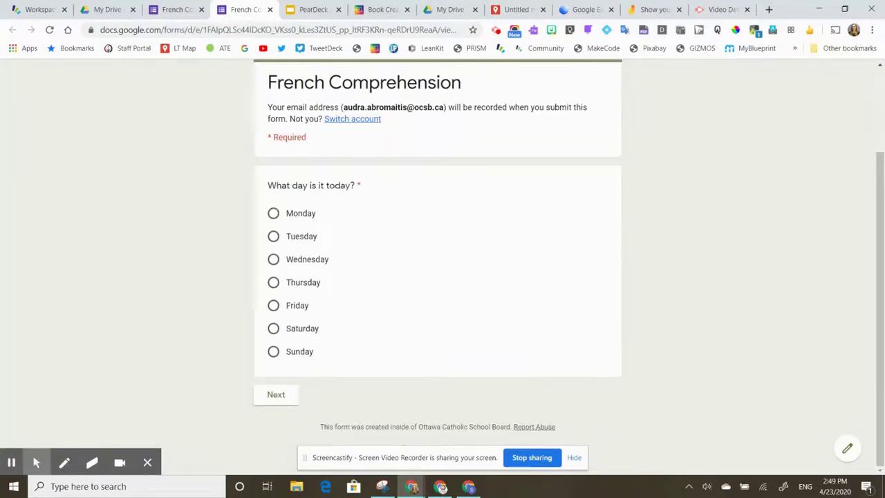
pyautogui.scroll(2, 418, 183)
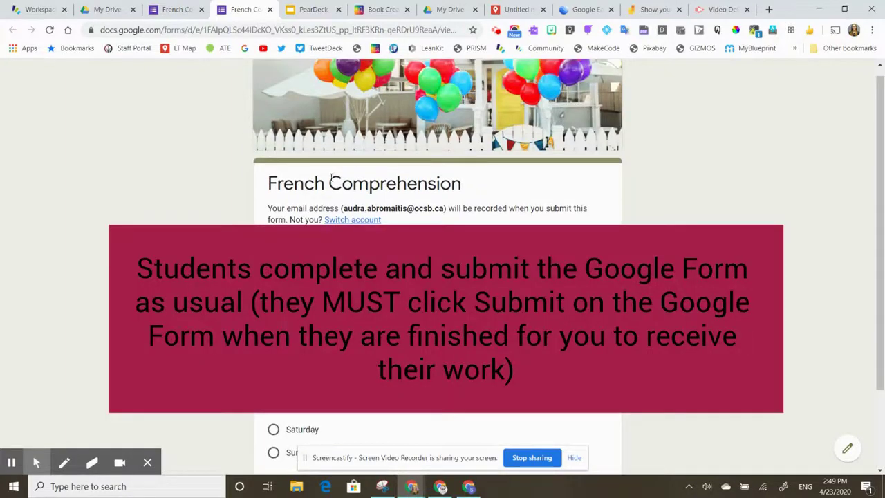
pyautogui.click(18, 8)
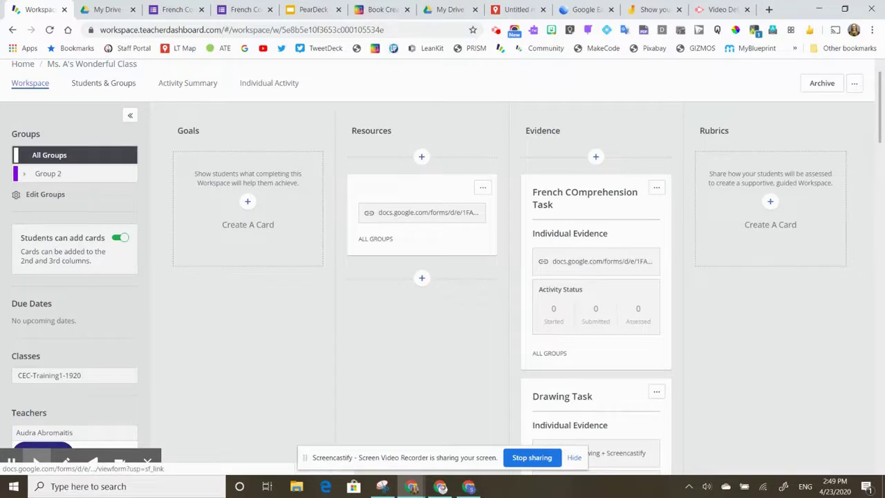
pyautogui.click(198, 6)
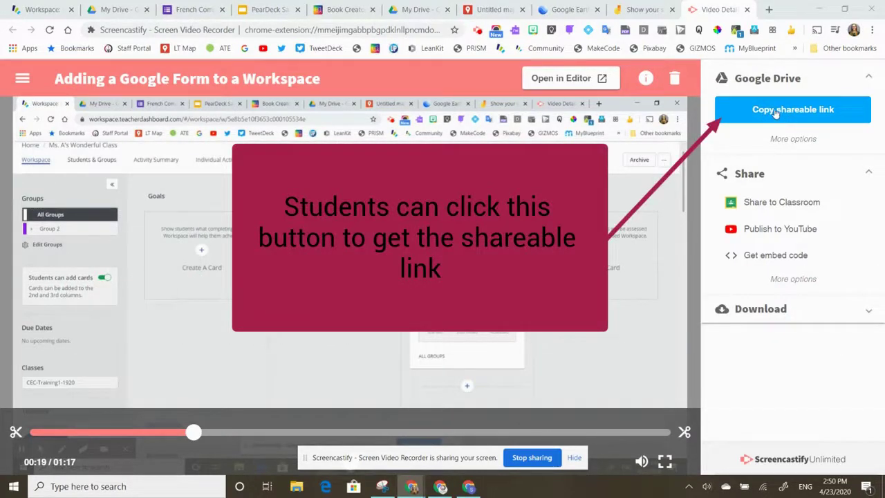
# Copy the shareable link of the "Adding a Google Form to a Workspace" screencast and open the "Paste your Screencast Link here" card for editing
pyautogui.click(776, 112)
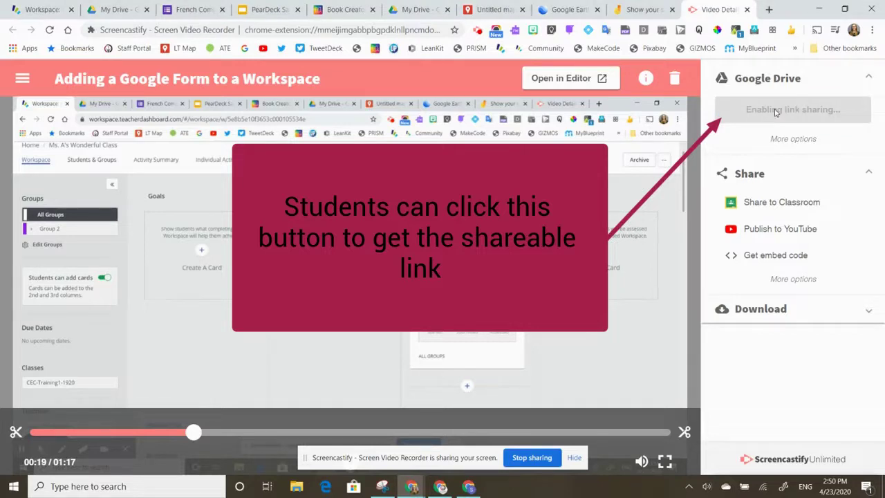
pyautogui.click(41, 9)
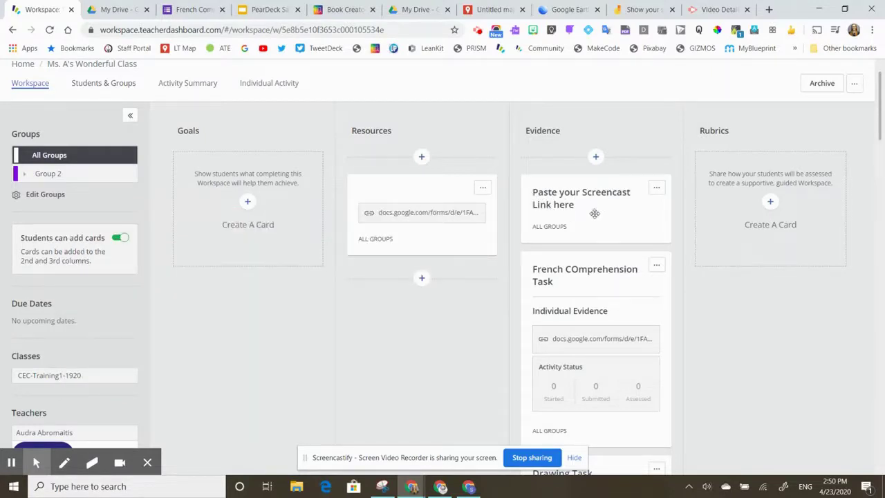
pyautogui.click(657, 188)
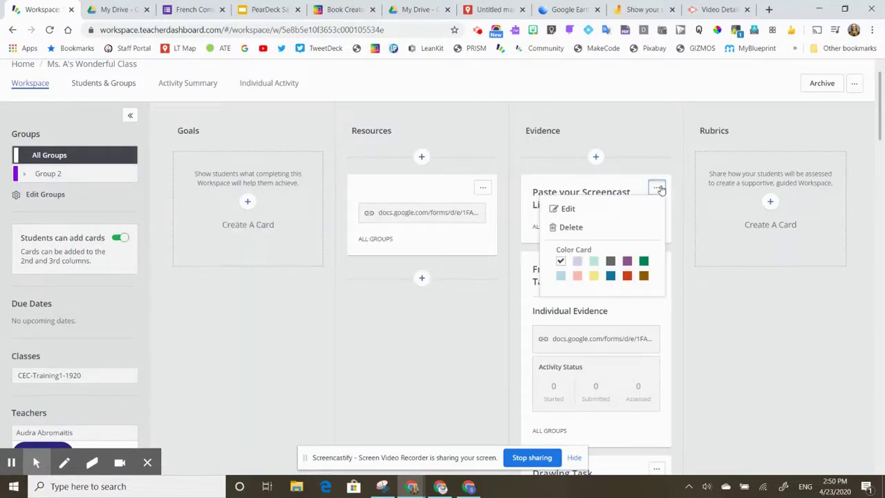
pyautogui.click(568, 208)
pyautogui.scroll(-1, 626, 285)
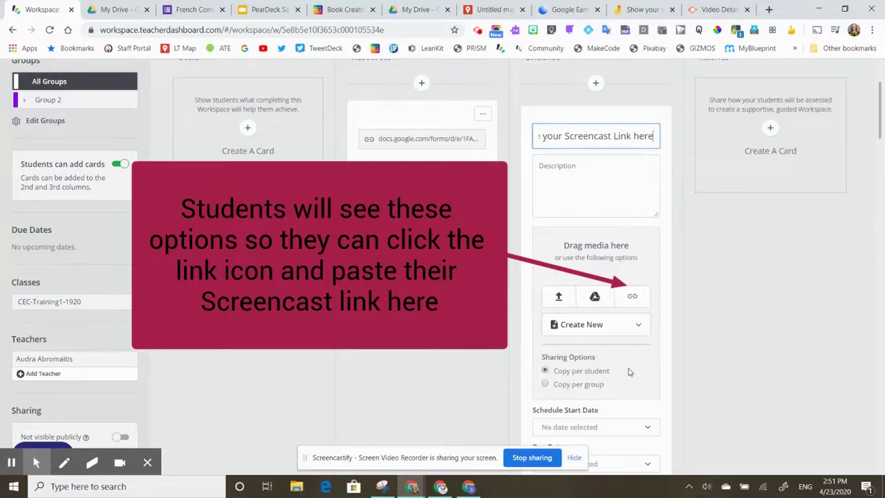
pyautogui.scroll(-1, 628, 370)
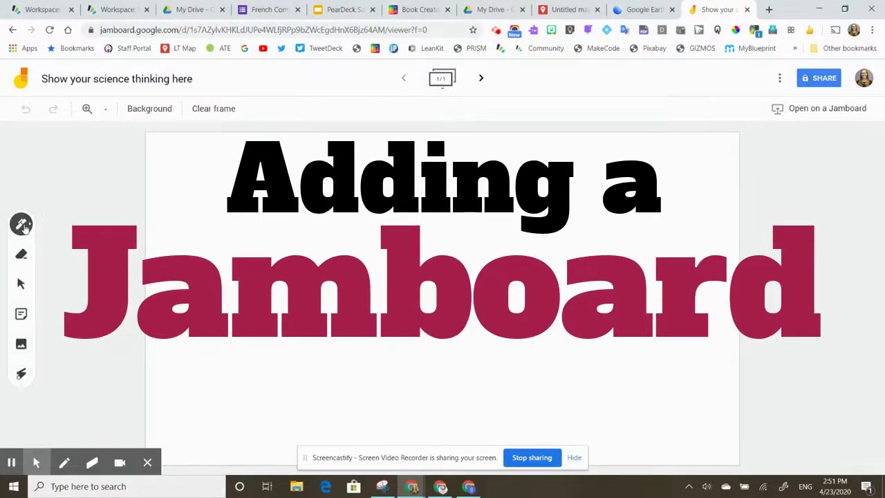
# Draw several freehand teal pen strokes across the "Show your science thinking here" Jamboard frame
pyautogui.click(22, 225)
pyautogui.click(81, 253)
pyautogui.moveTo(257, 284); pyautogui.dragTo(451, 294)
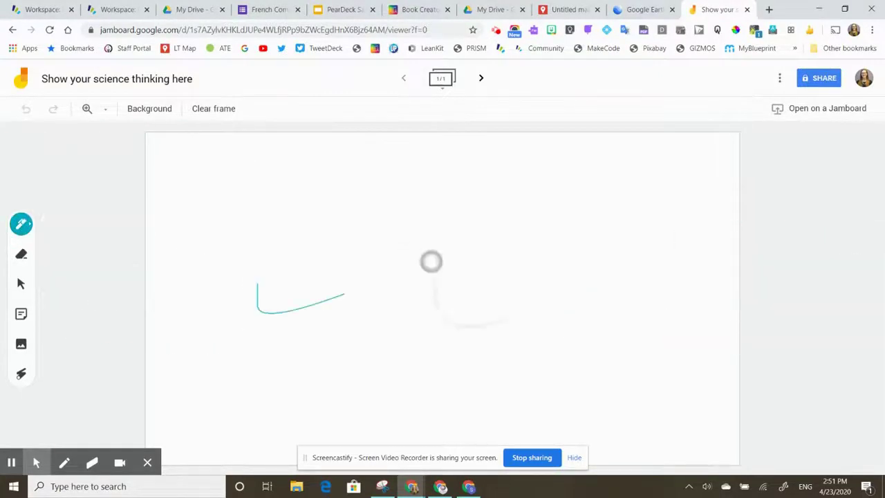
pyautogui.moveTo(471, 327)
pyautogui.mouseDown()
pyautogui.moveTo(389, 209)
pyautogui.moveTo(670, 338)
pyautogui.mouseUp()
pyautogui.moveTo(488, 178)
pyautogui.mouseDown()
pyautogui.moveTo(305, 271)
pyautogui.moveTo(386, 238)
pyautogui.mouseUp()
pyautogui.click(21, 284)
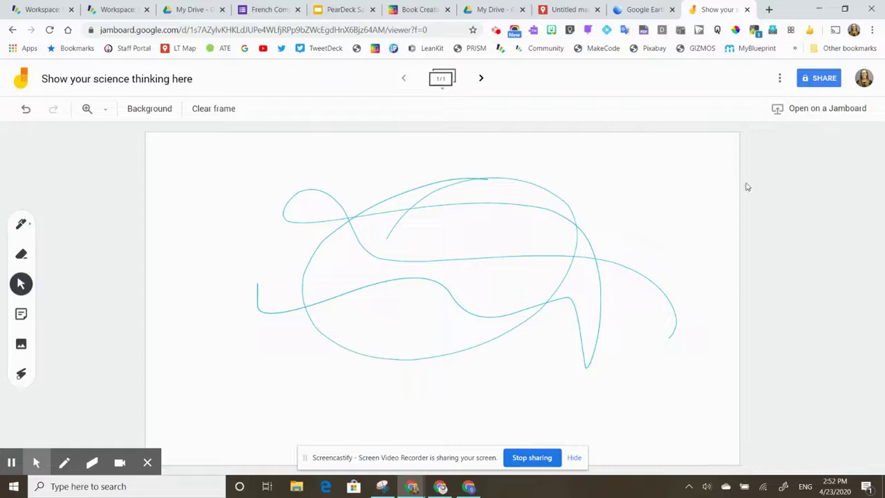
# Set the Jamboard's link sharing to "On - Anyone with the link" with view access and copy its sharing link
pyautogui.click(819, 79)
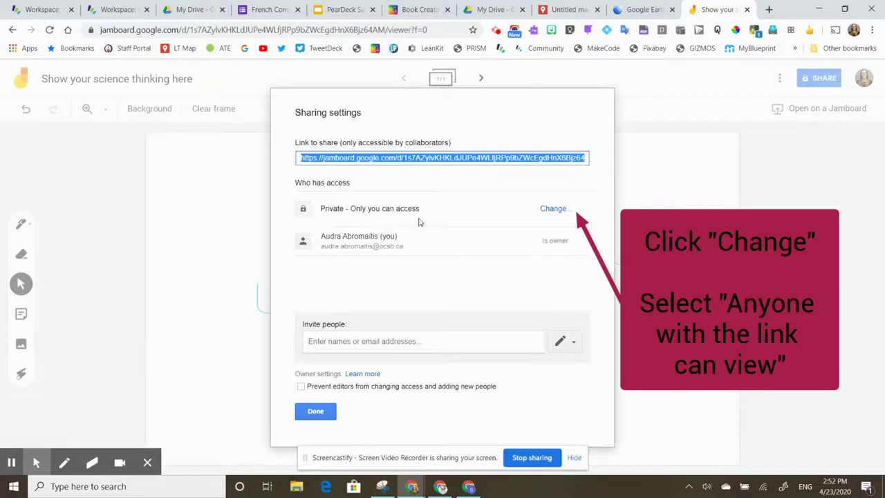
pyautogui.click(556, 210)
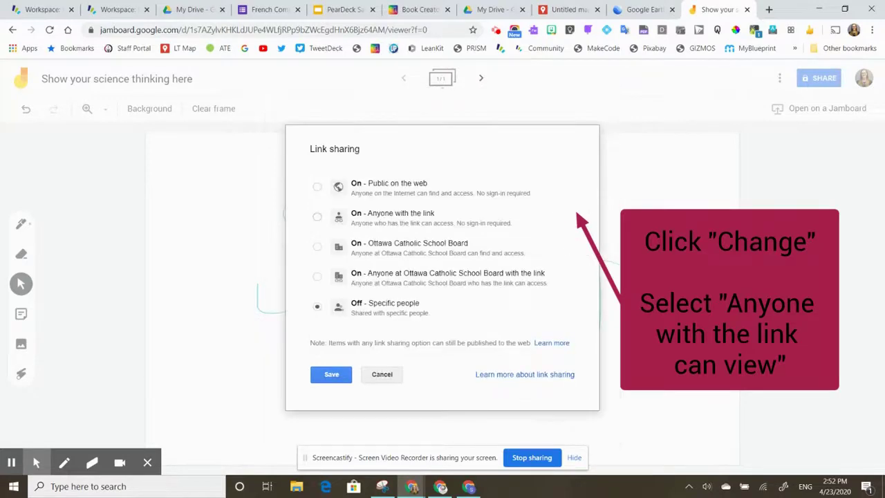
pyautogui.click(317, 216)
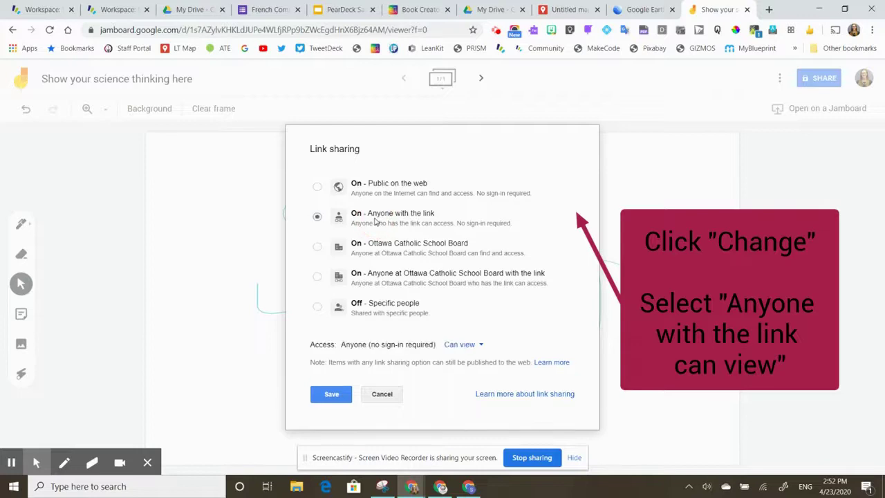
pyautogui.click(335, 392)
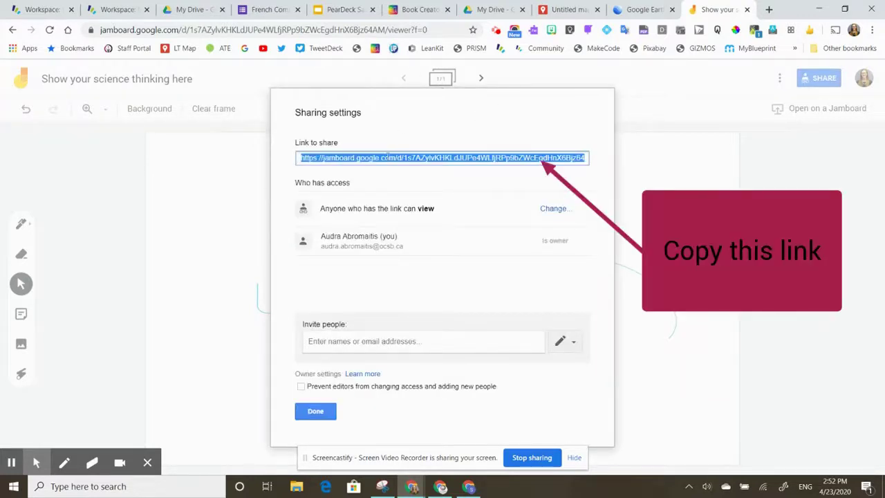
pyautogui.click(388, 158)
pyautogui.tripleClick(388, 157)
# Save a workspace Evidence card titled "Jamboard", described "Make a copy of this Jamboard and then submit your work on the card below", with the copied link attached
pyautogui.click(34, 9)
pyautogui.scroll(1, 647, 164)
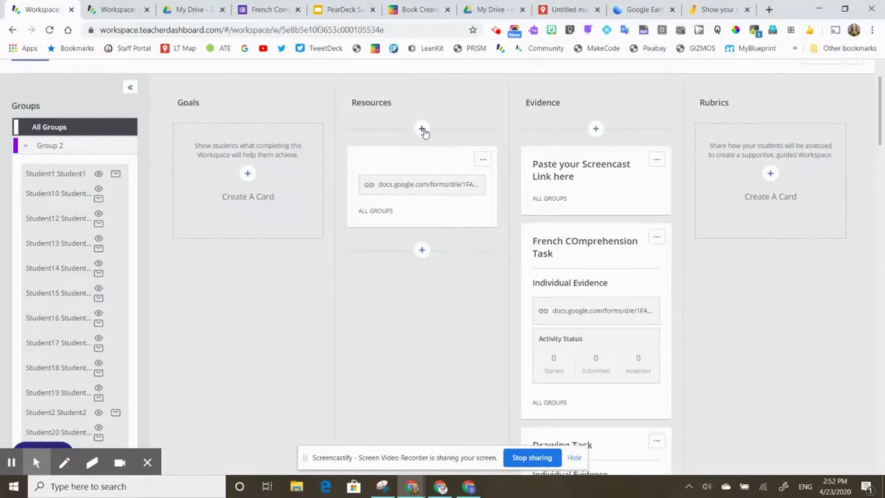
pyautogui.click(594, 132)
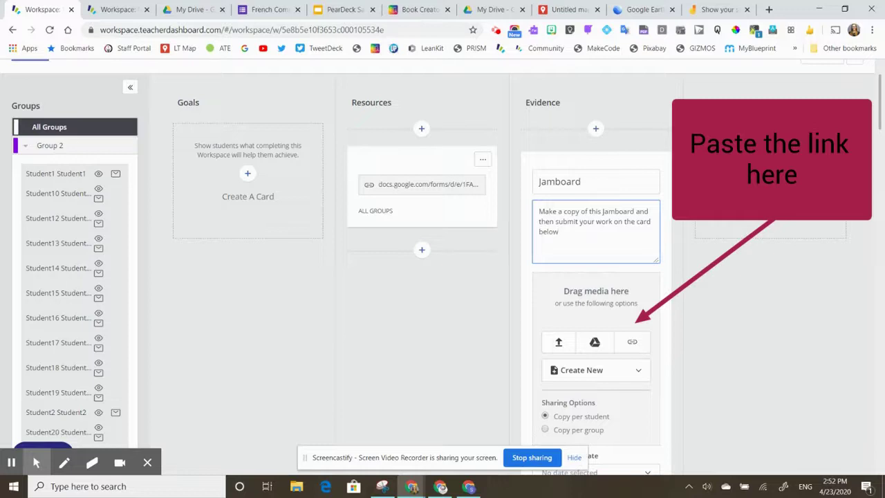
pyautogui.click(628, 341)
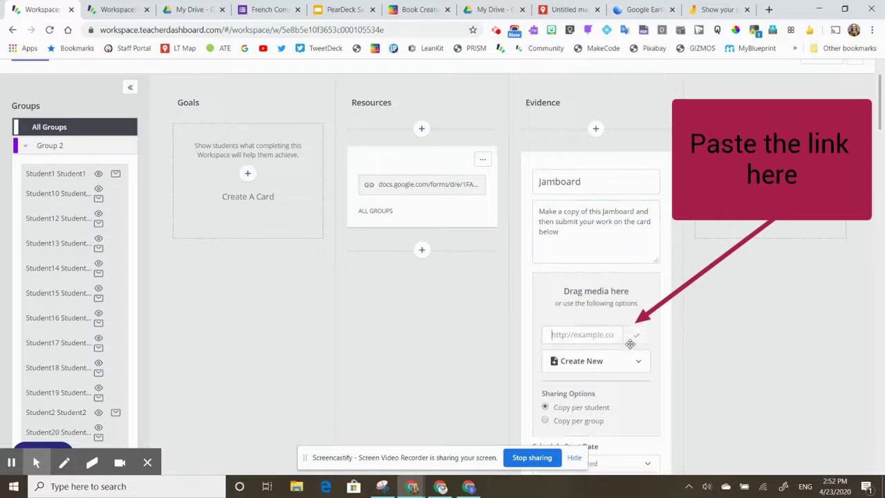
pyautogui.hotkey('ctrl', 'v')
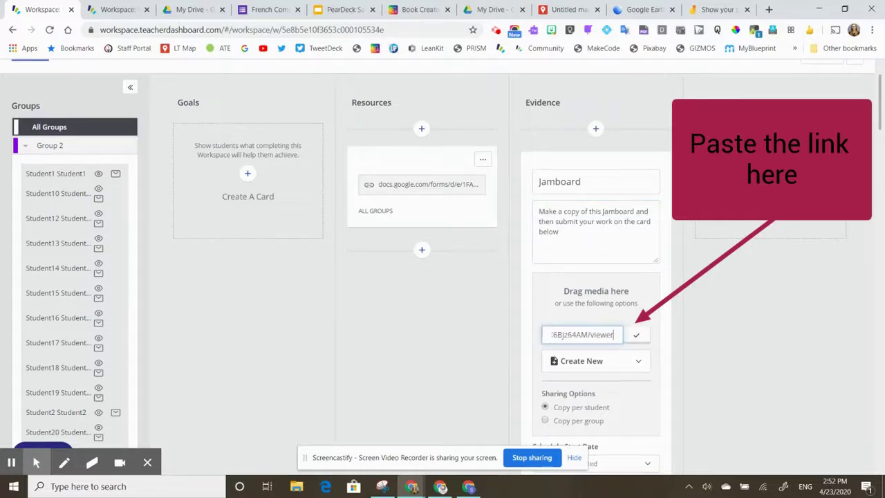
pyautogui.click(639, 335)
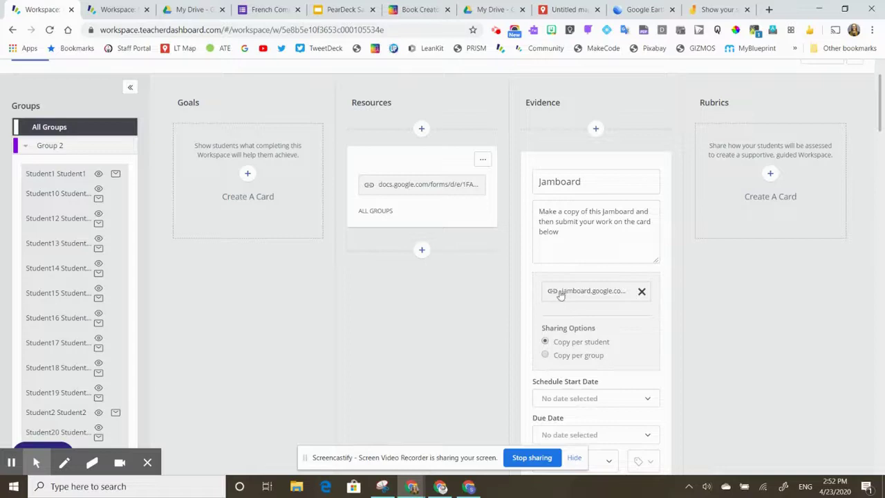
pyautogui.click(686, 310)
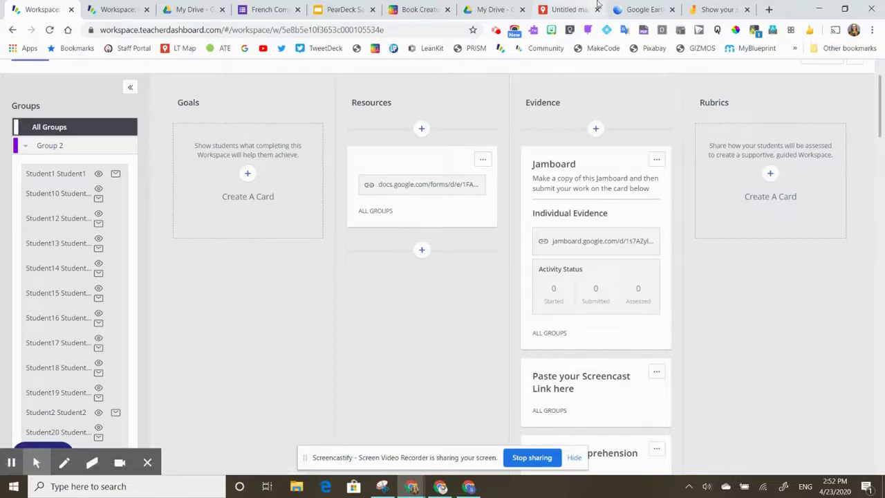
# Return to the Jamboard and examine its copy-document options and sharing settings without making a copy
pyautogui.click(718, 9)
pyautogui.click(312, 415)
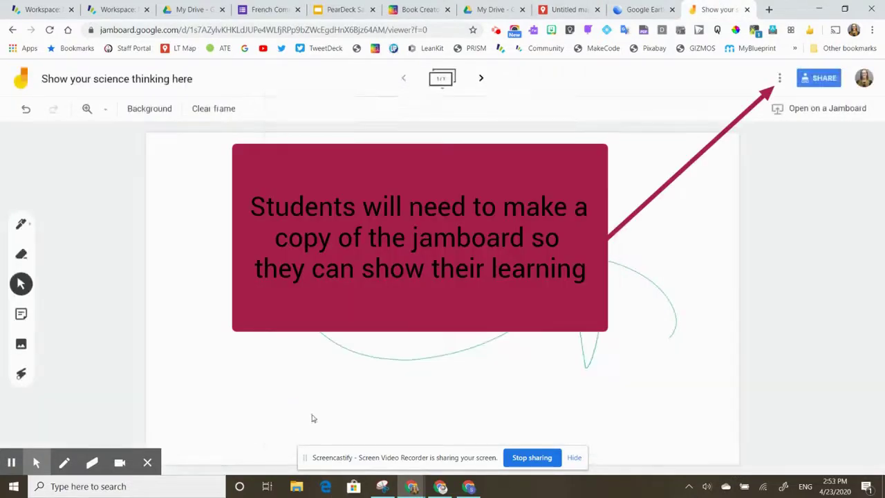
pyautogui.click(779, 78)
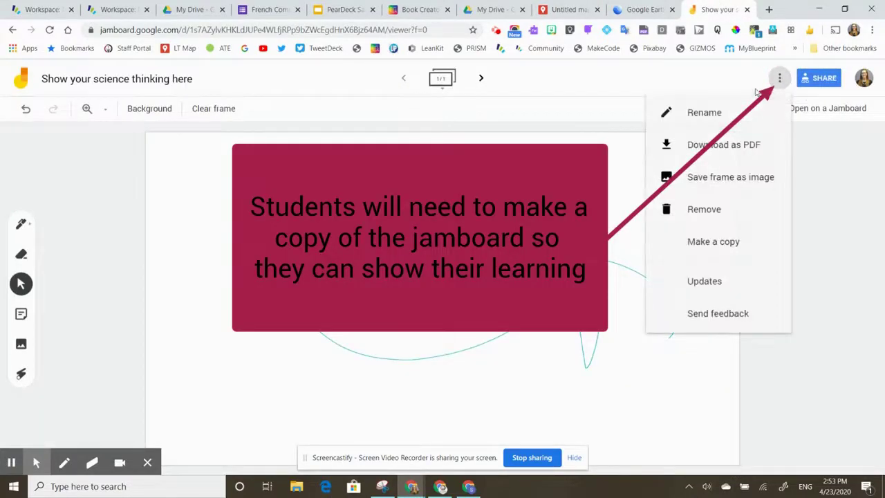
pyautogui.click(715, 243)
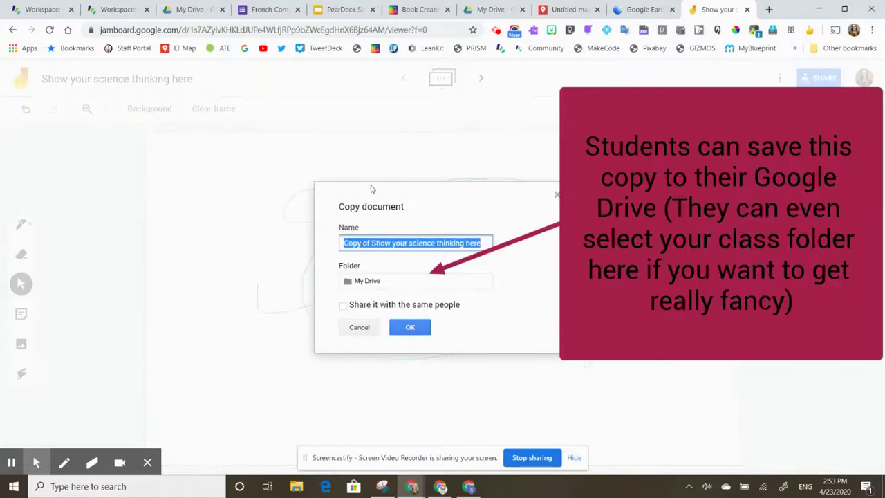
pyautogui.click(359, 328)
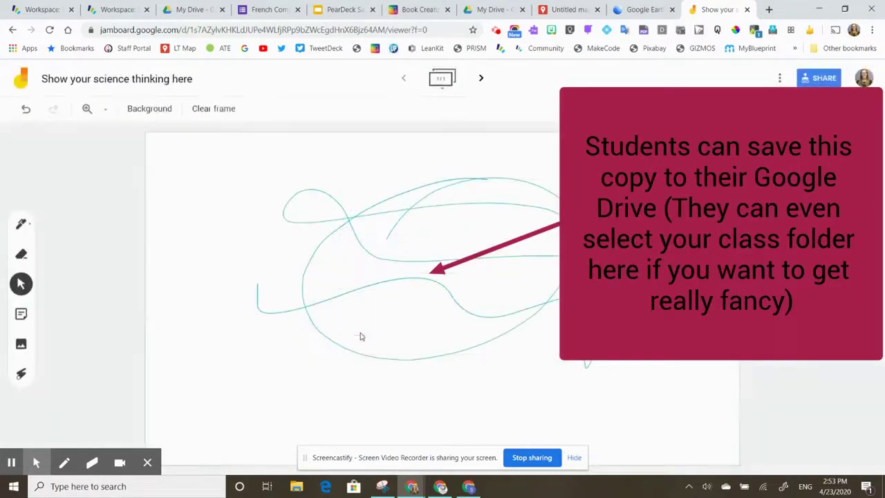
pyautogui.click(820, 78)
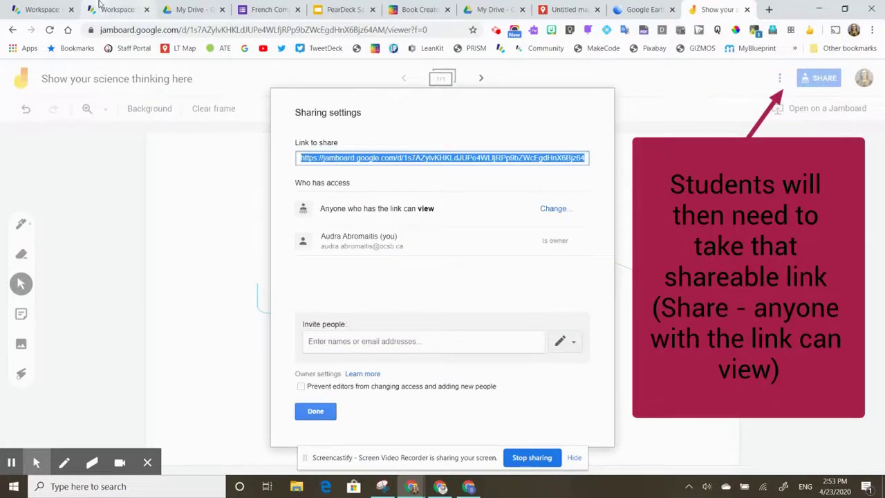
# In the workspace, add a "Jamboard Link" Evidence card below the Jamboard card with the description "Here is where you paste your link"
pyautogui.click(117, 9)
pyautogui.click(32, 9)
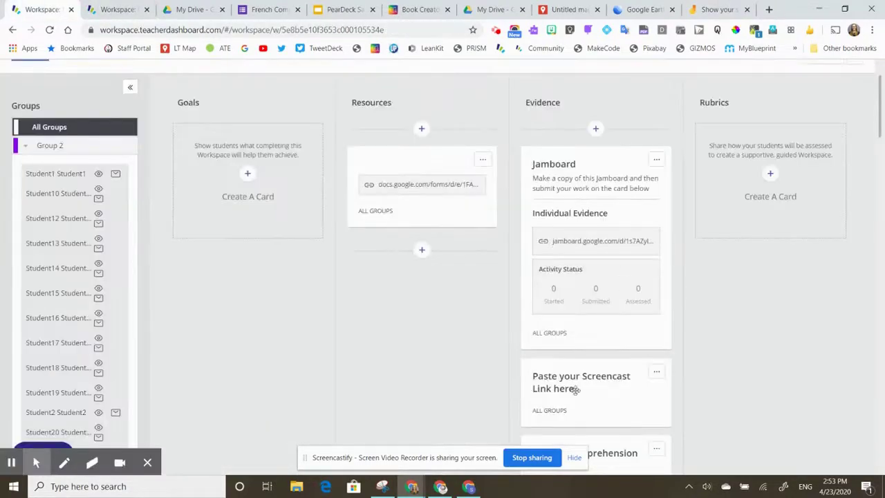
pyautogui.scroll(-2, 579, 443)
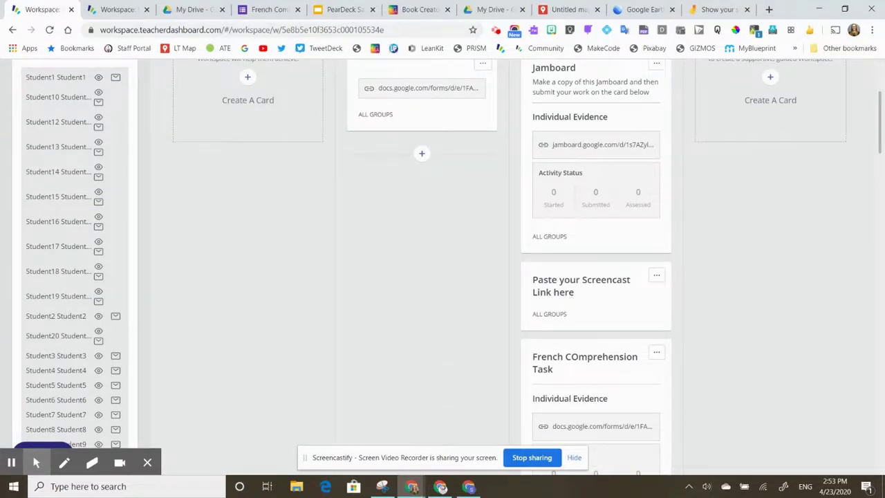
pyautogui.scroll(1, 721, 262)
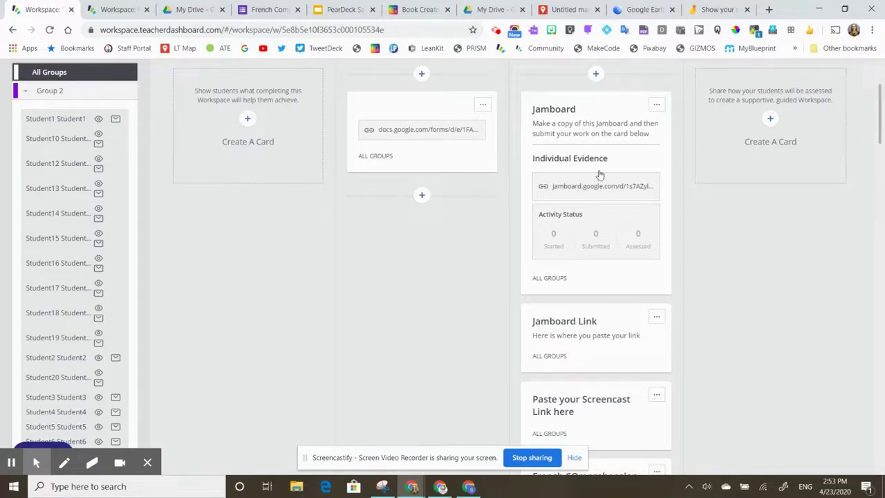
pyautogui.scroll(1, 588, 225)
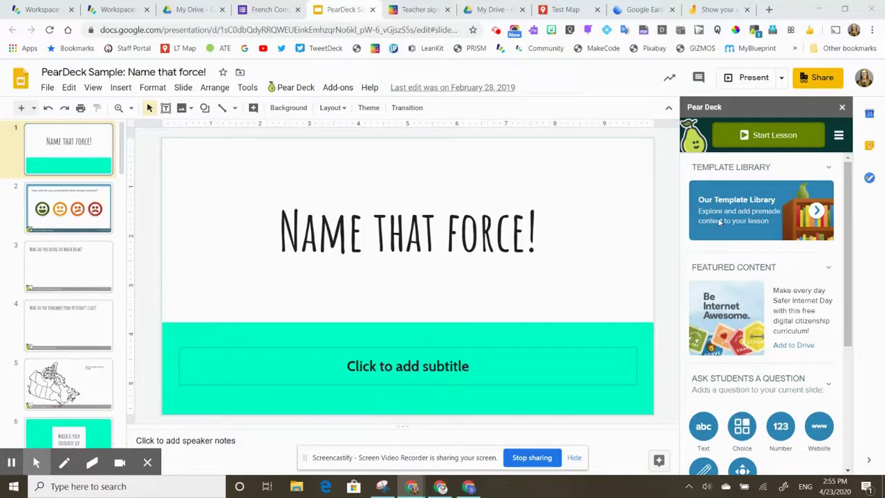
# Start the "PearDeck Sample: Name that force!" slides as a Student-Paced Activity in Pear Deck
pyautogui.click(758, 137)
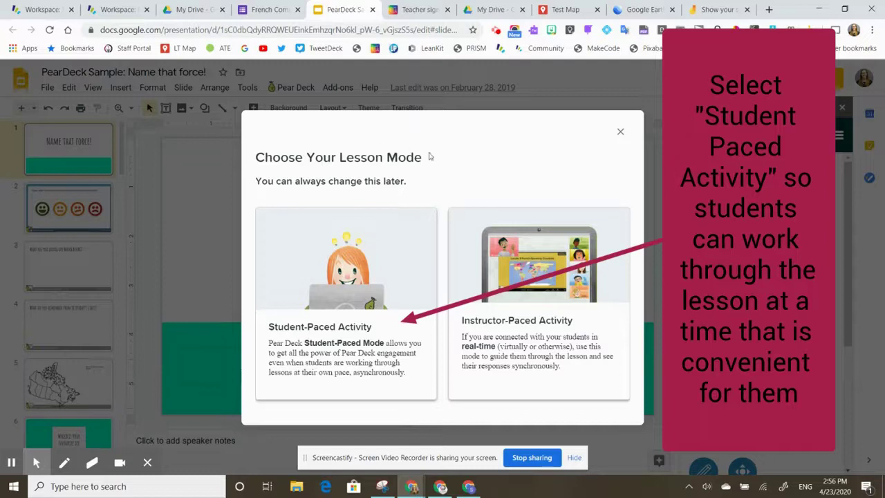
pyautogui.click(339, 341)
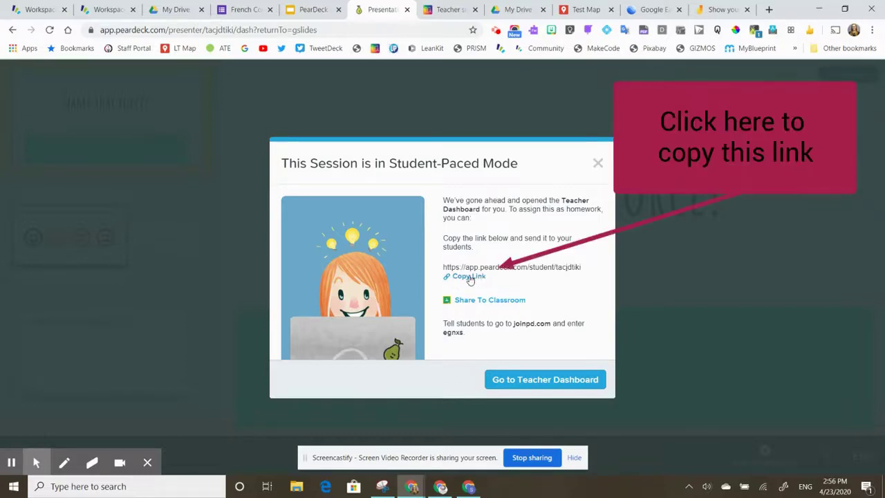
# Copy the Pear Deck student link and attach it to a new Resources card titled "Open these slides and add your thinking" in the workspace
pyautogui.click(470, 277)
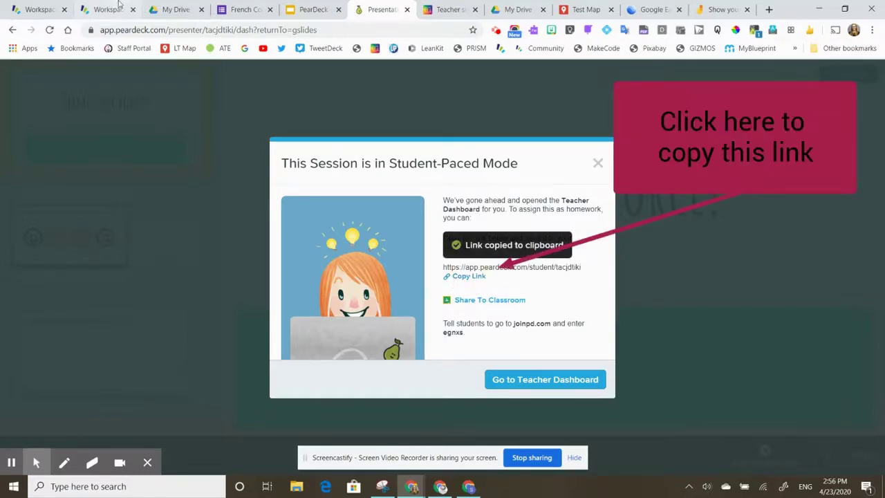
pyautogui.click(38, 9)
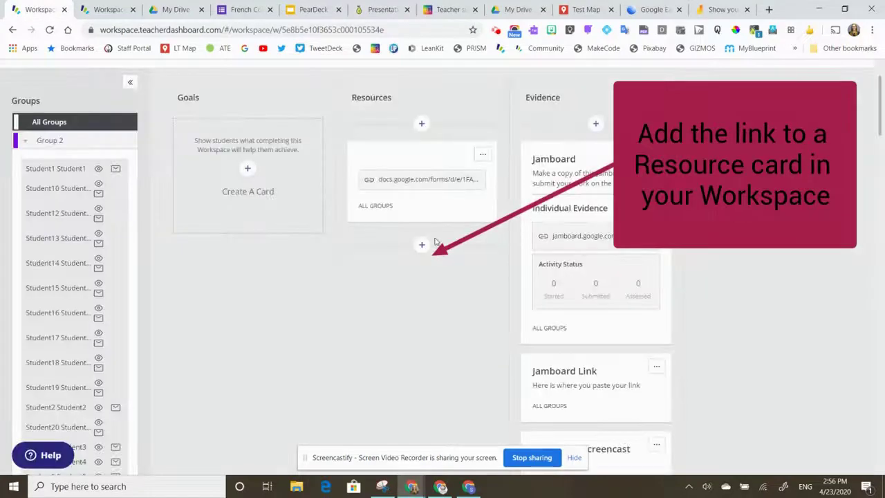
pyautogui.click(422, 245)
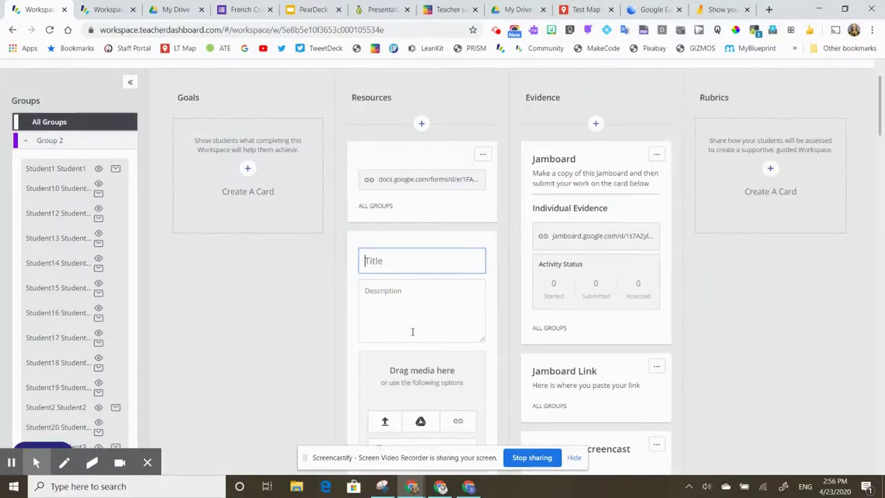
pyautogui.click(458, 421)
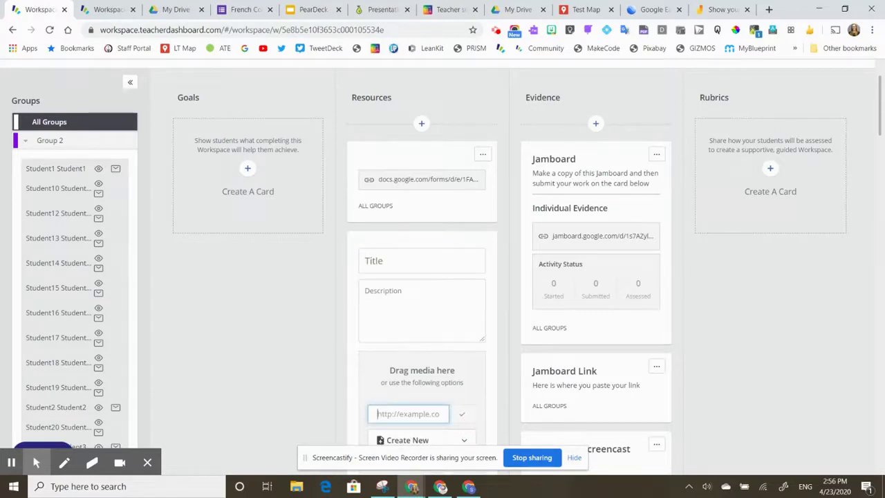
pyautogui.hotkey('ctrl', 'v')
pyautogui.press('Return')
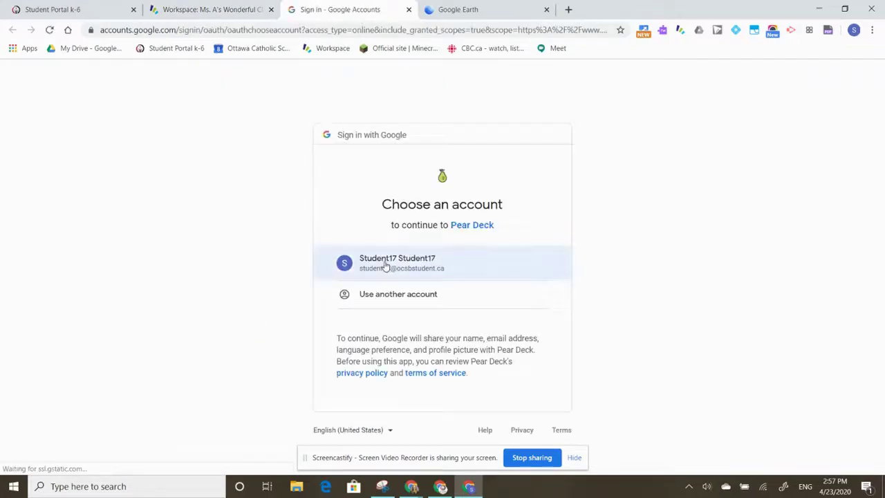
# Join the Pear Deck session with the student account, answer "I've got this. Move on.", draw in blue on the March Break slide, and close the session
pyautogui.click(386, 266)
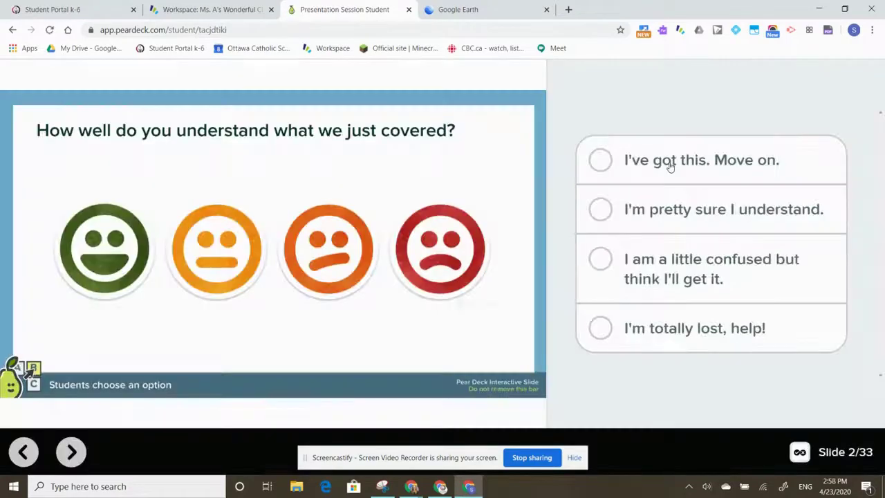
pyautogui.click(669, 166)
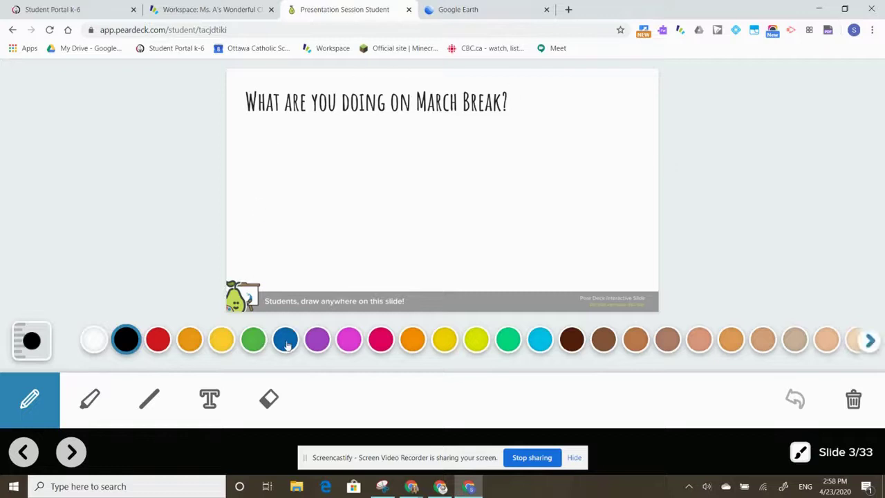
pyautogui.click(285, 339)
pyautogui.moveTo(287, 128)
pyautogui.mouseDown()
pyautogui.moveTo(288, 143)
pyautogui.moveTo(606, 130)
pyautogui.mouseUp()
pyautogui.moveTo(620, 164)
pyautogui.mouseDown()
pyautogui.moveTo(530, 223)
pyautogui.moveTo(642, 218)
pyautogui.mouseUp()
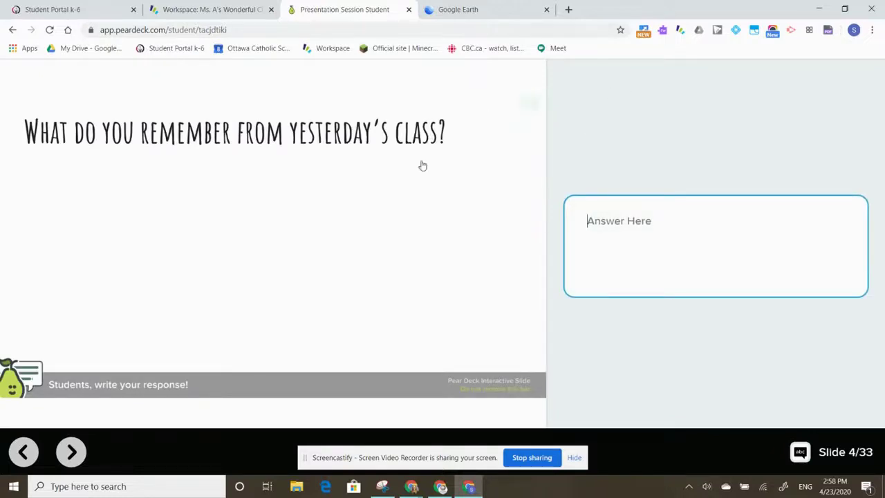
pyautogui.click(409, 10)
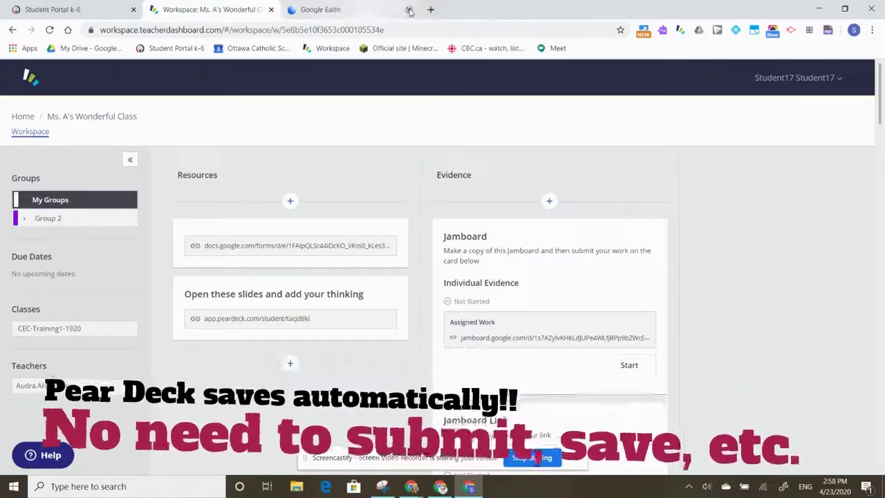
pyautogui.click(328, 329)
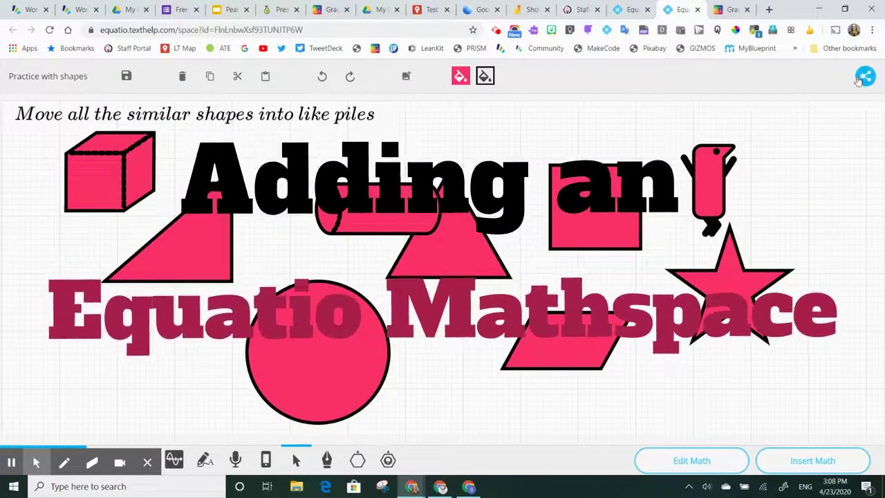
# Share the "Practice with shapes" Equatio mathspace as "Make a copy for each person and expect a response" and copy its link
pyautogui.click(866, 77)
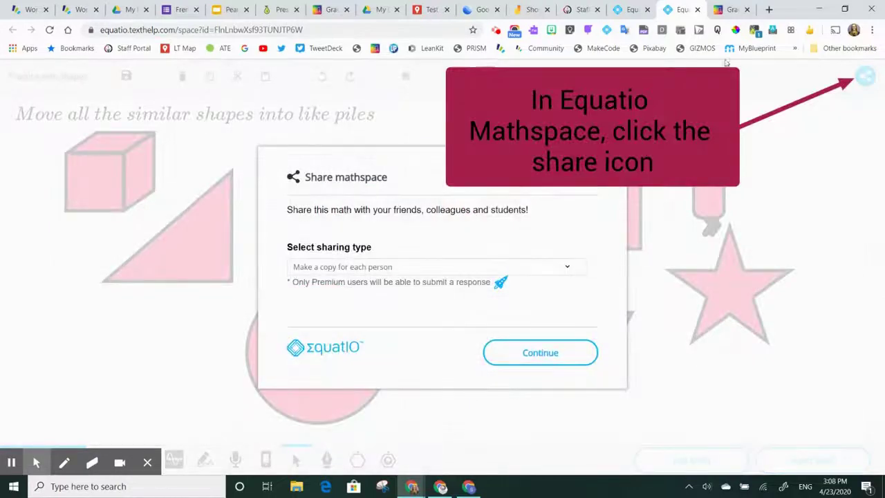
pyautogui.click(398, 273)
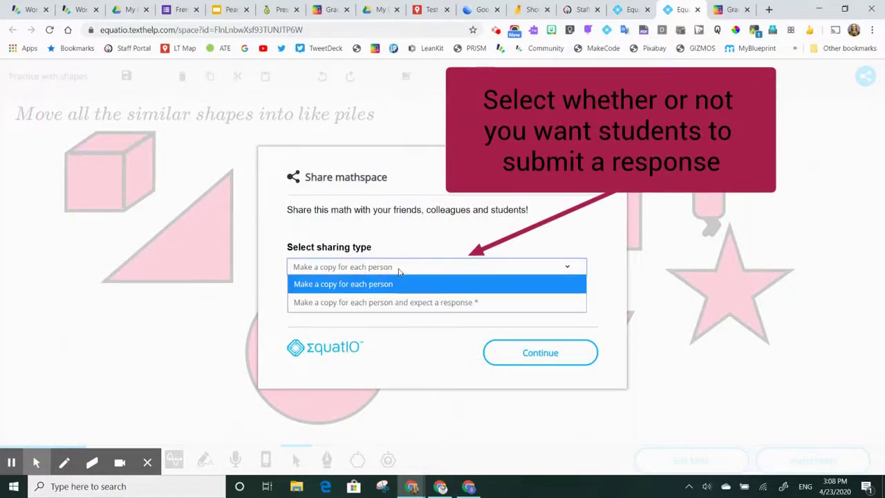
pyautogui.click(361, 303)
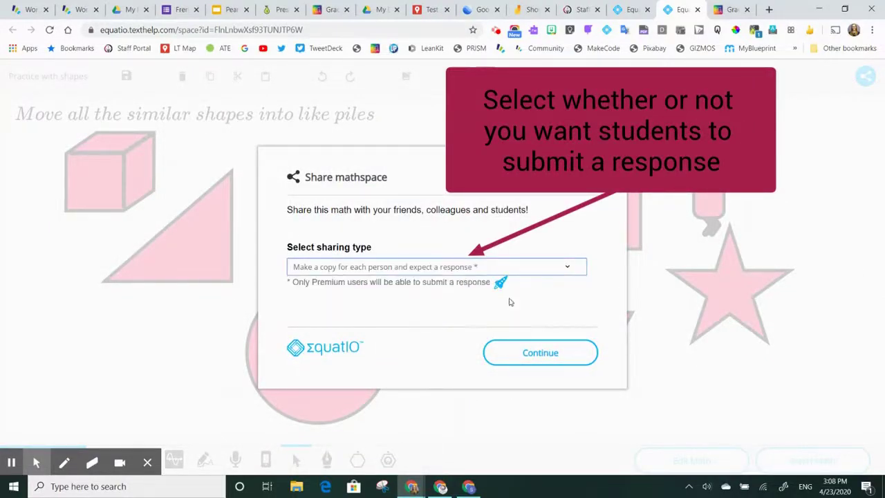
pyautogui.click(520, 355)
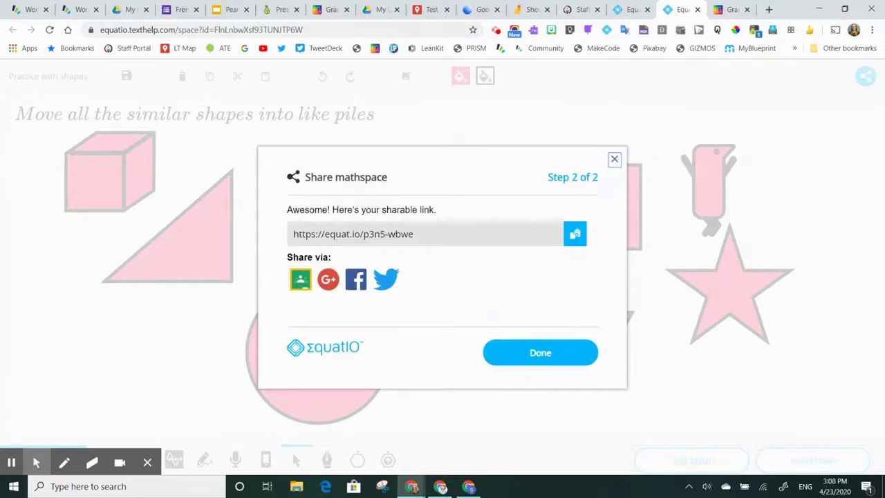
pyautogui.click(575, 235)
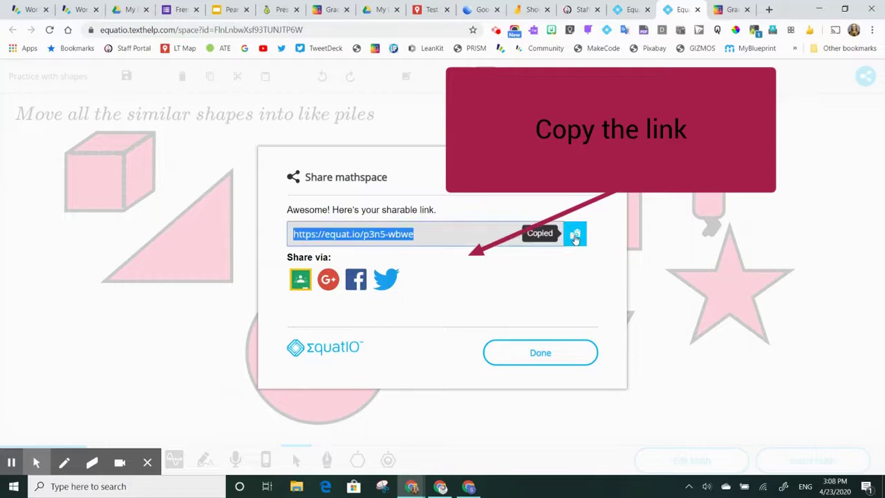
# Add a workspace Evidence card titled "Equatio", described "Make a copy and submit", with the copied mathspace link attached
pyautogui.click(28, 9)
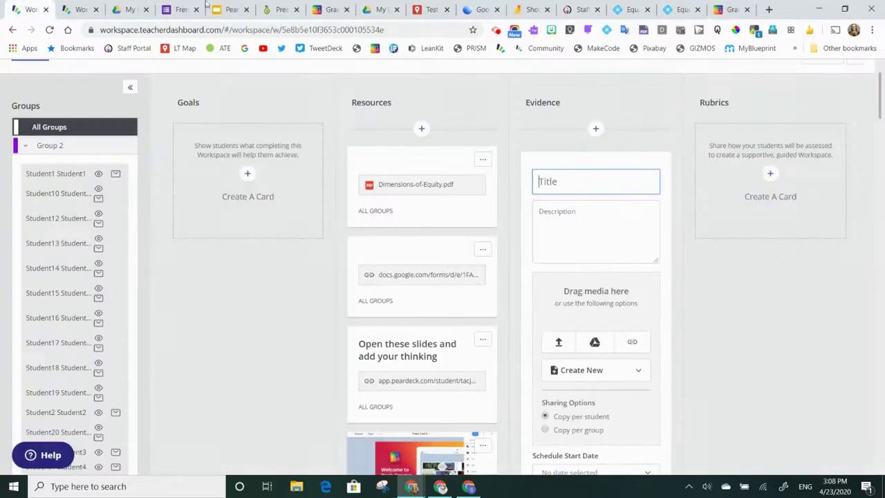
pyautogui.click(633, 341)
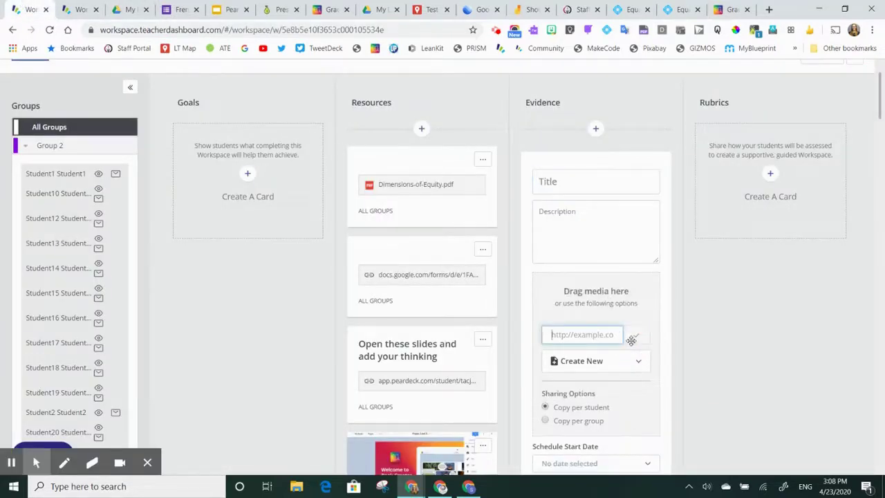
pyautogui.hotkey('ctrl', 'v')
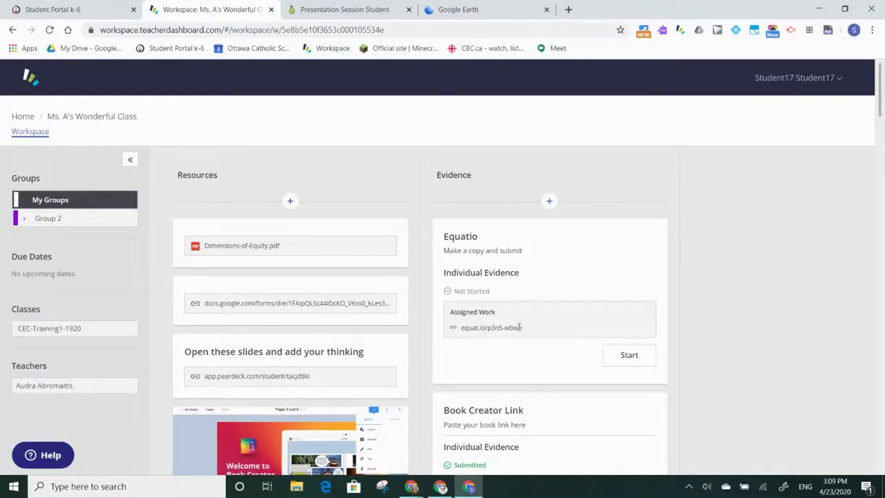
# From the student's workspace, start the Equatio assignment and group similar shapes, stacking the triangles and pairing the square with the cube and circle with the cylinder
pyautogui.click(627, 360)
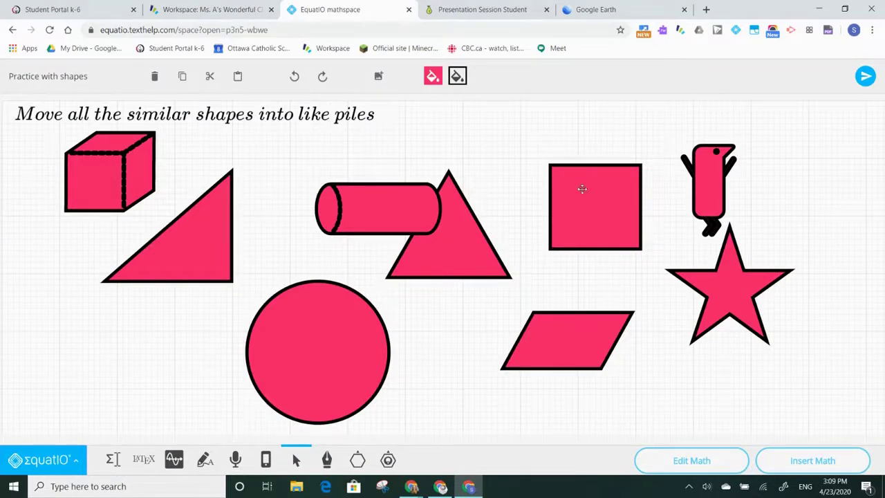
pyautogui.moveTo(191, 227); pyautogui.dragTo(119, 323)
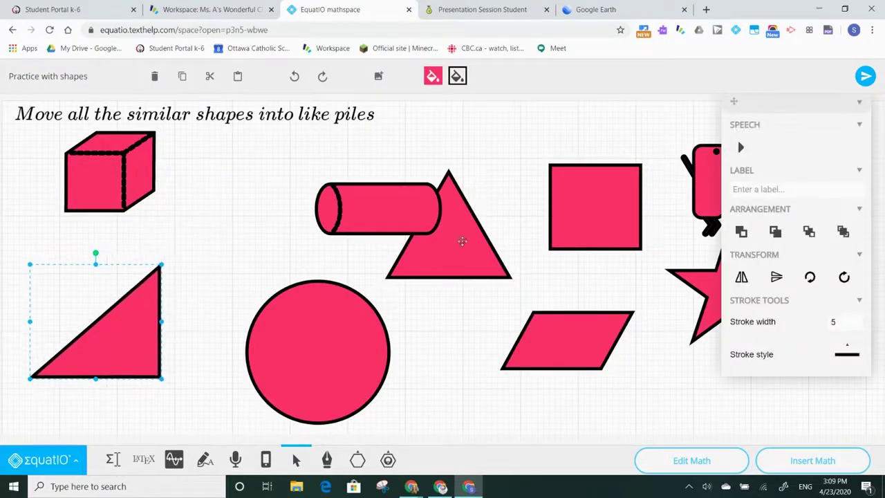
pyautogui.moveTo(420, 248); pyautogui.dragTo(143, 335)
pyautogui.moveTo(320, 368); pyautogui.dragTo(411, 363)
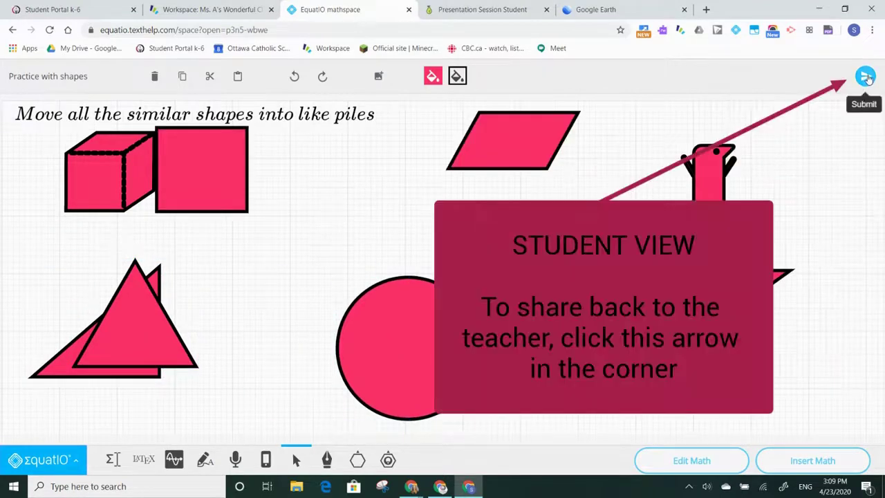
# Submit the sorted mathspace to the teacher, dismissing the notification request and the confirmation
pyautogui.click(866, 77)
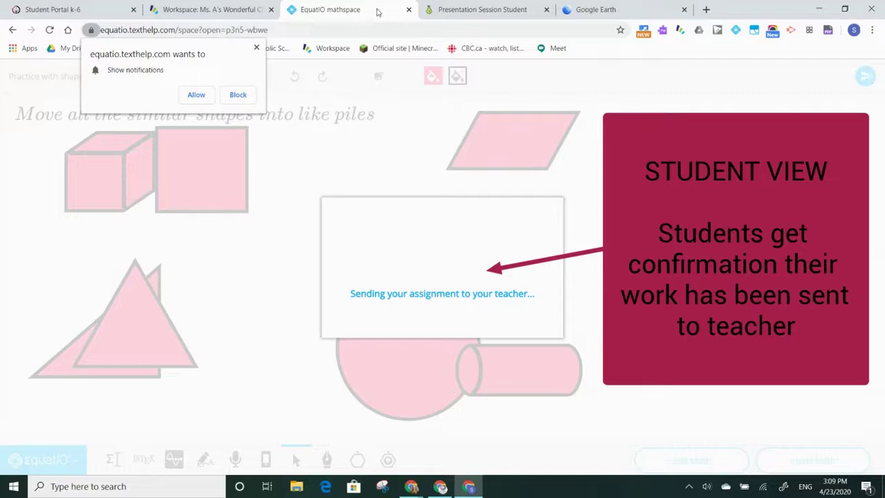
pyautogui.click(257, 48)
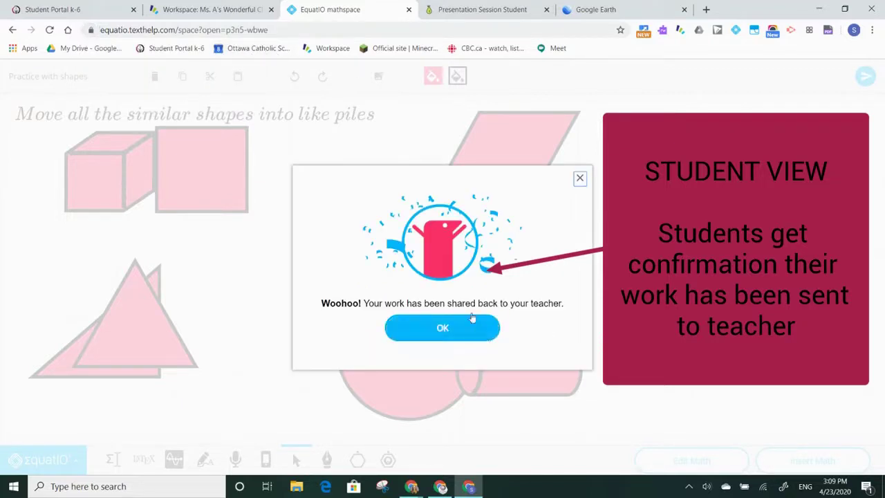
pyautogui.click(437, 322)
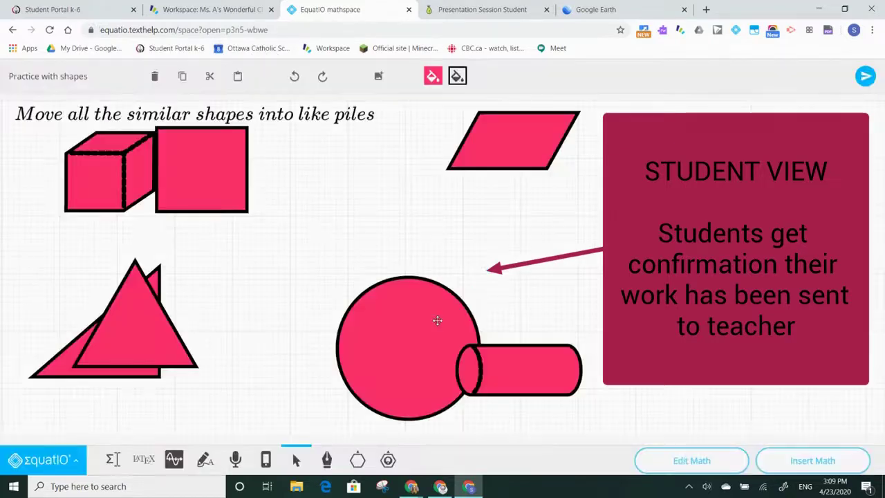
# Return to the student's workspace and submit the Equatio card's work to the teacher
pyautogui.click(208, 9)
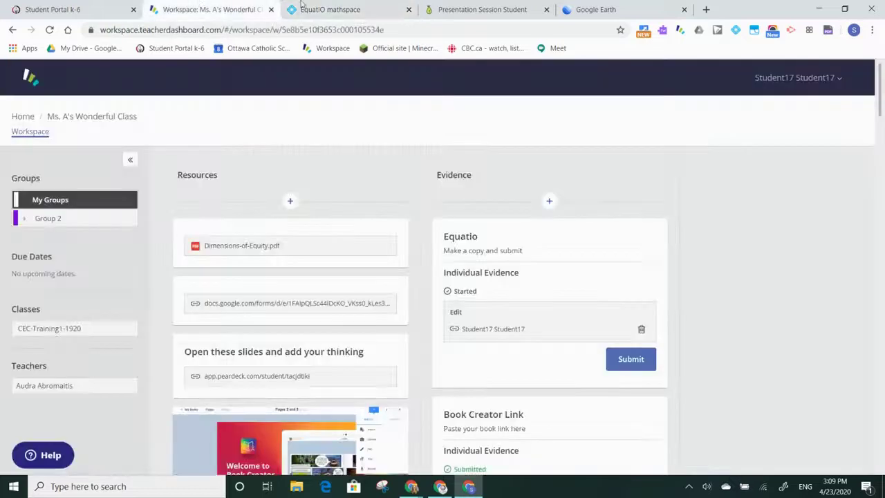
pyautogui.click(636, 360)
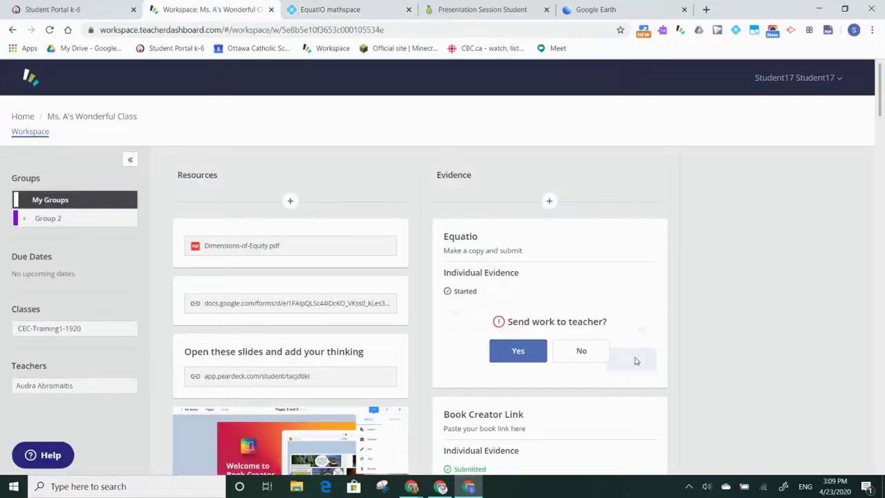
pyautogui.click(516, 351)
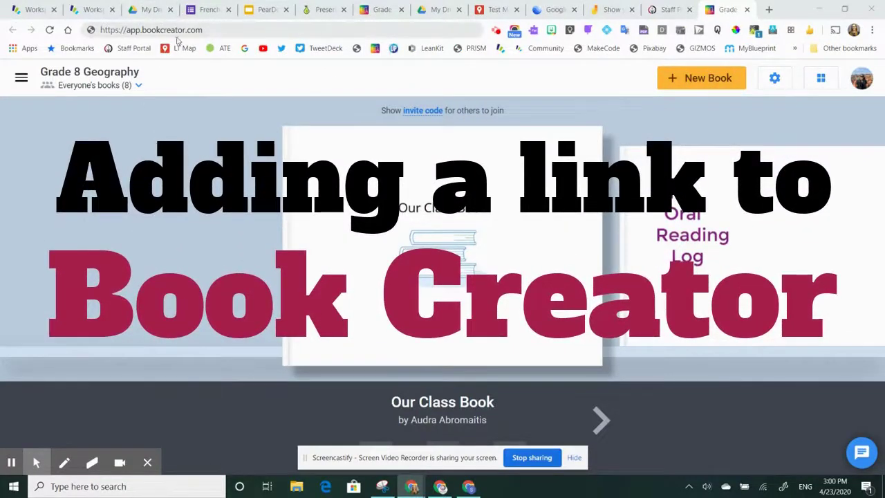
# Copy the Book Creator web address and start a workspace Resources card titled "Here is the link to Book Creator" below the Pear Deck card
pyautogui.click(216, 31)
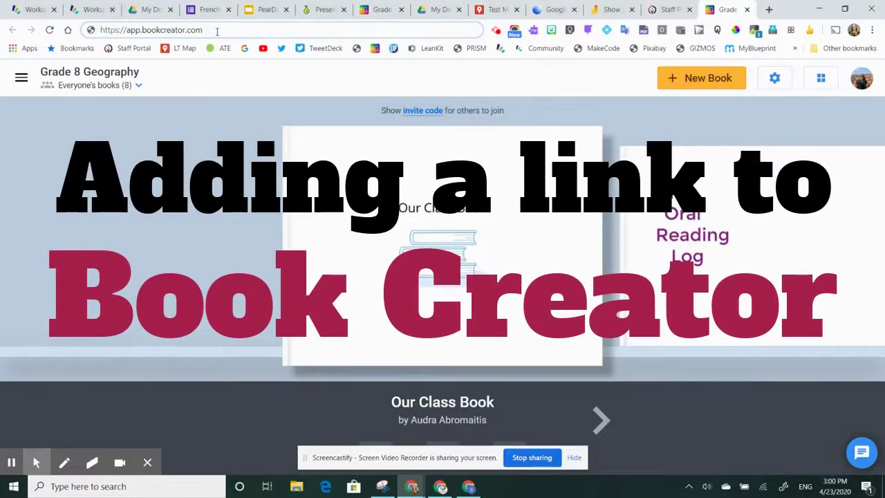
pyautogui.moveTo(192, 31); pyautogui.dragTo(69, 46)
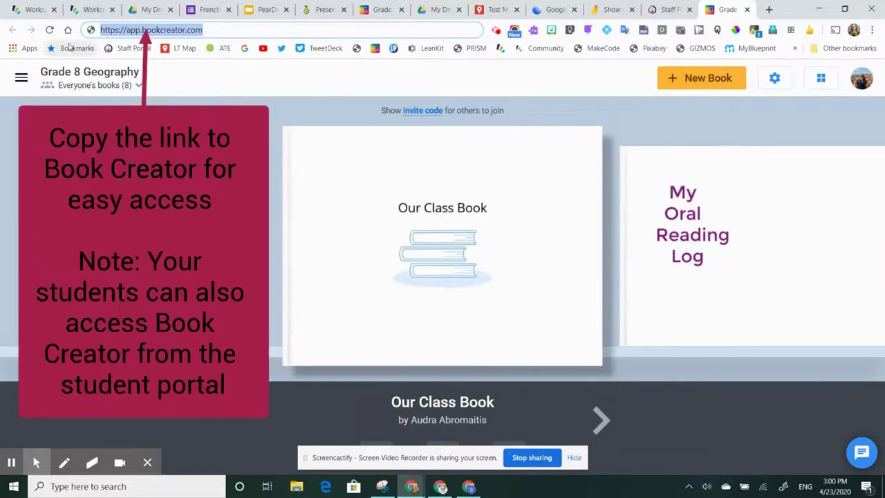
pyautogui.click(38, 9)
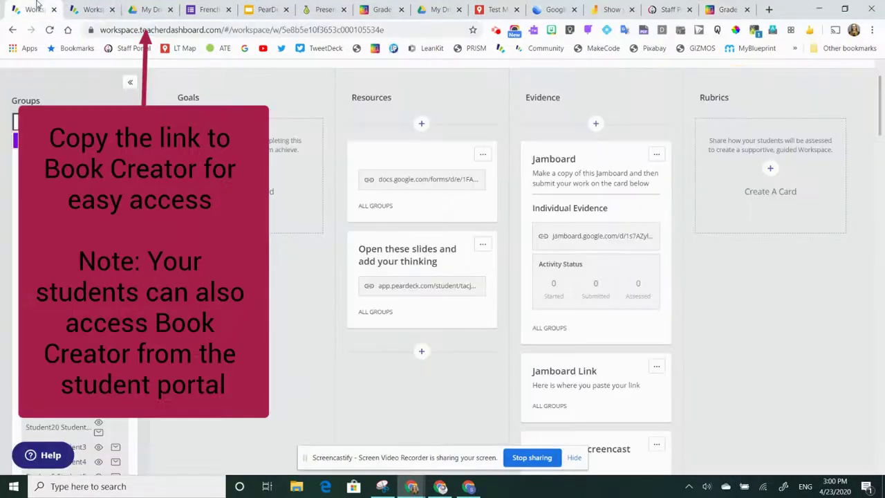
pyautogui.click(421, 351)
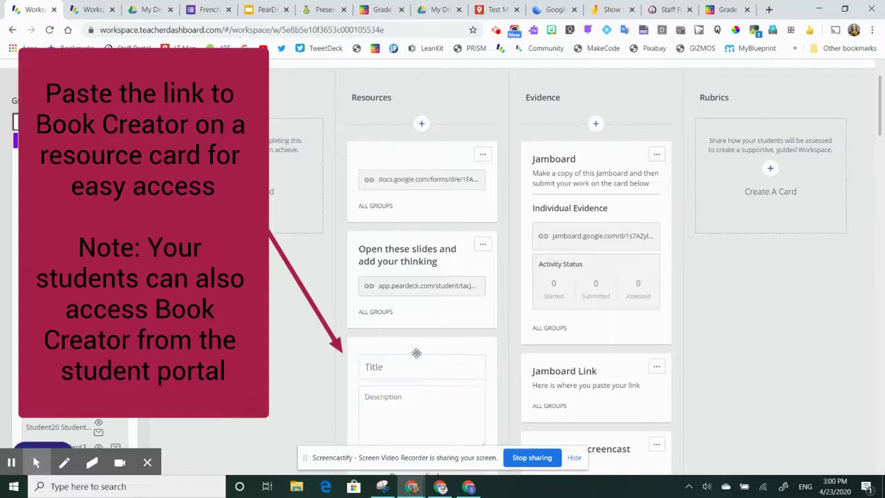
pyautogui.hotkey('ctrl', 'v')
pyautogui.scroll(-2, 455, 357)
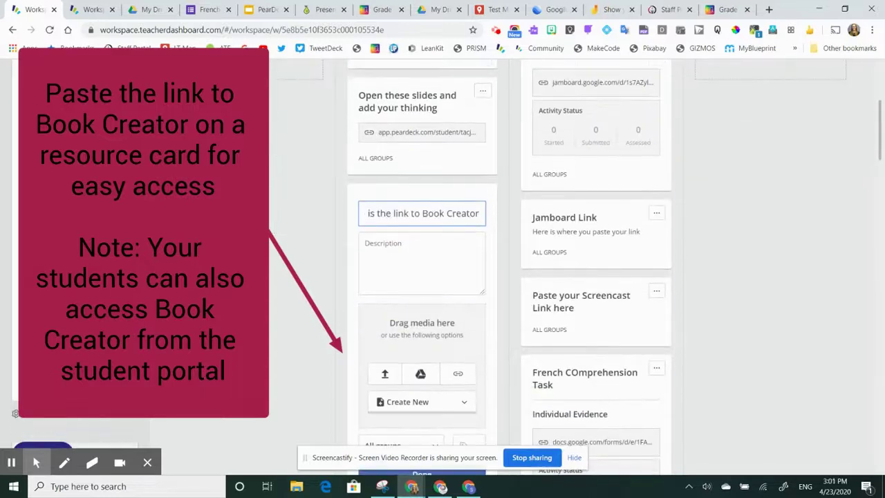
# Attach the copied Book Creator web address as a link on the new Resources card
pyautogui.click(456, 358)
pyautogui.click(458, 373)
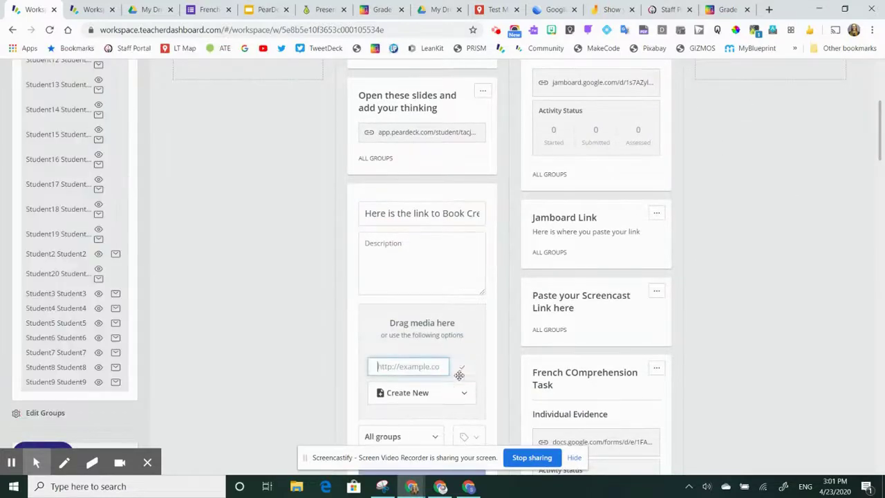
pyautogui.hotkey('ctrl', 'v')
pyautogui.press('Return')
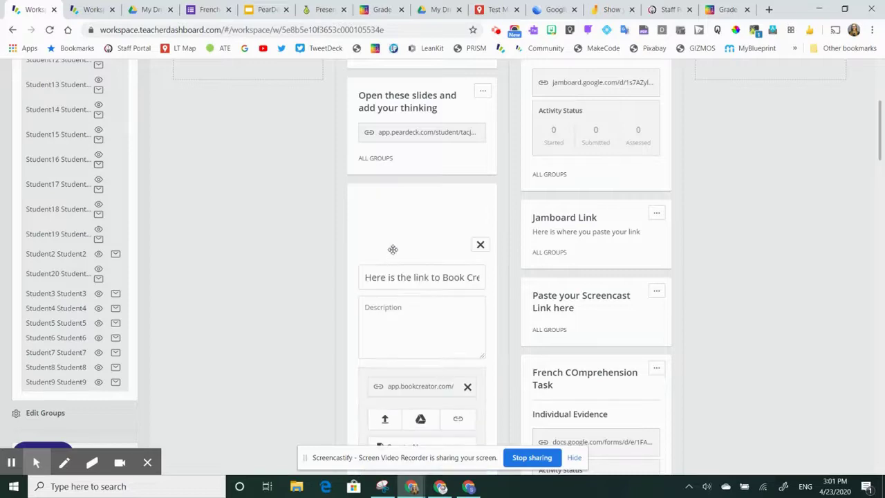
# Describe the card with "Class Code:" followed by the invite code copied from the Grade 8 Geography library in Book Creator, and save it
pyautogui.click(396, 329)
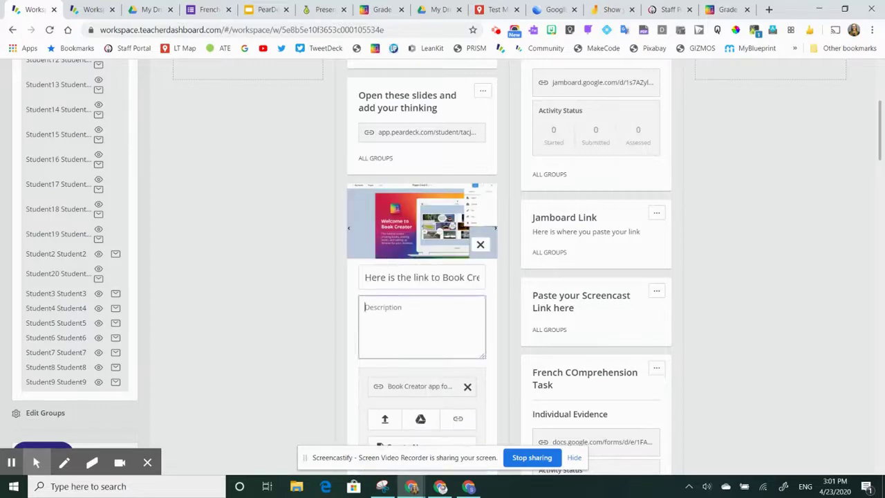
pyautogui.write('Class Code:')
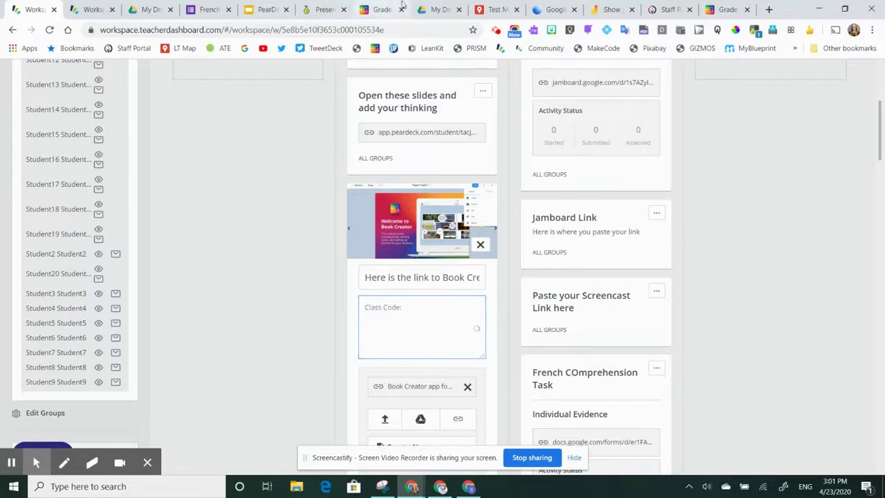
pyautogui.click(380, 8)
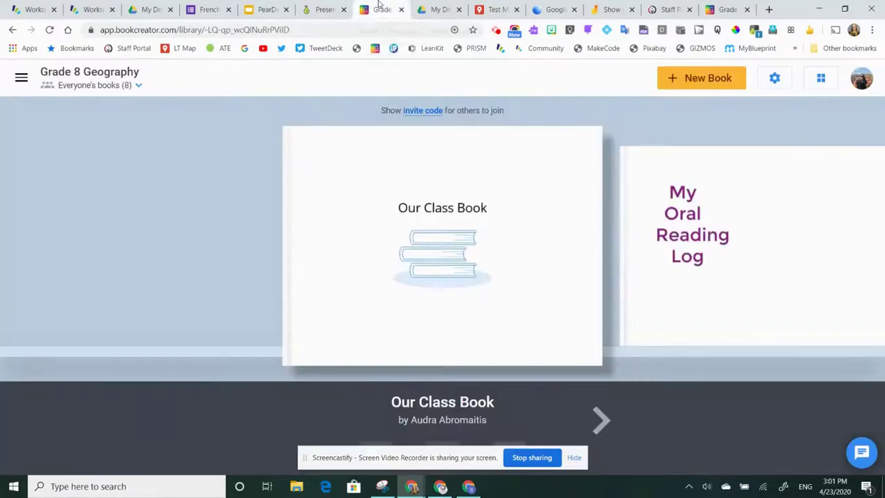
pyautogui.click(423, 111)
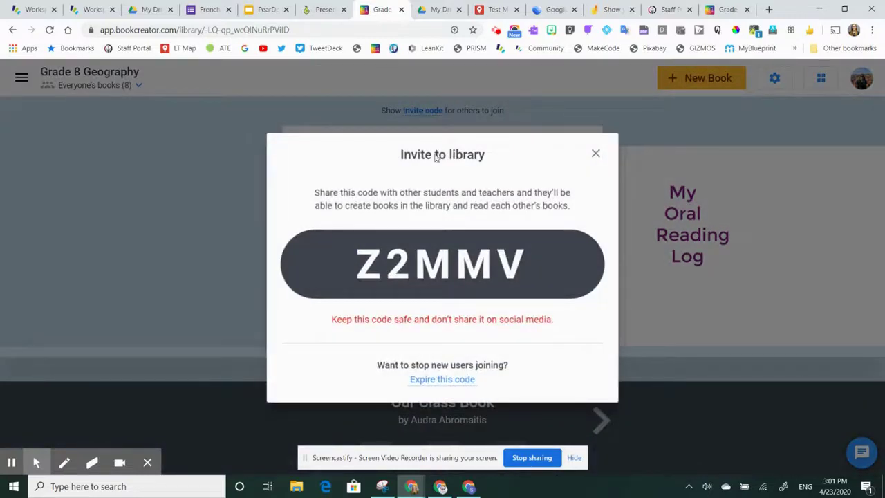
pyautogui.moveTo(372, 260); pyautogui.dragTo(593, 260)
pyautogui.hotkey('ctrl', 'c')
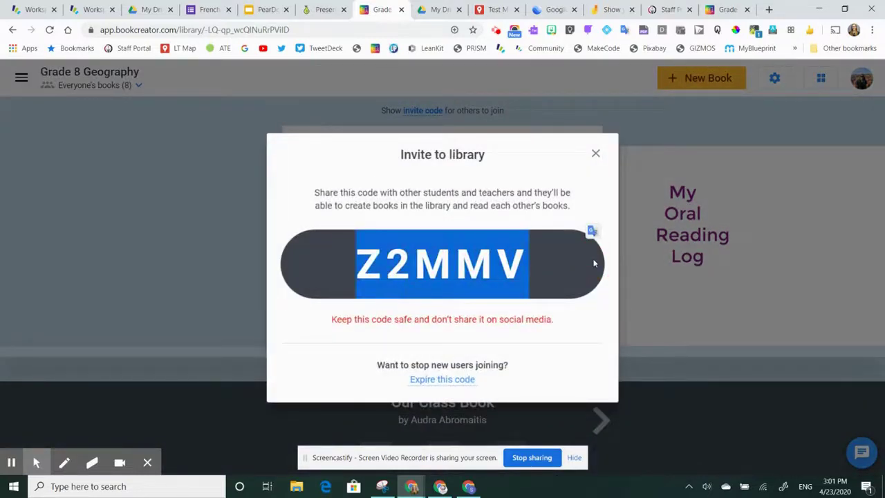
pyautogui.click(41, 8)
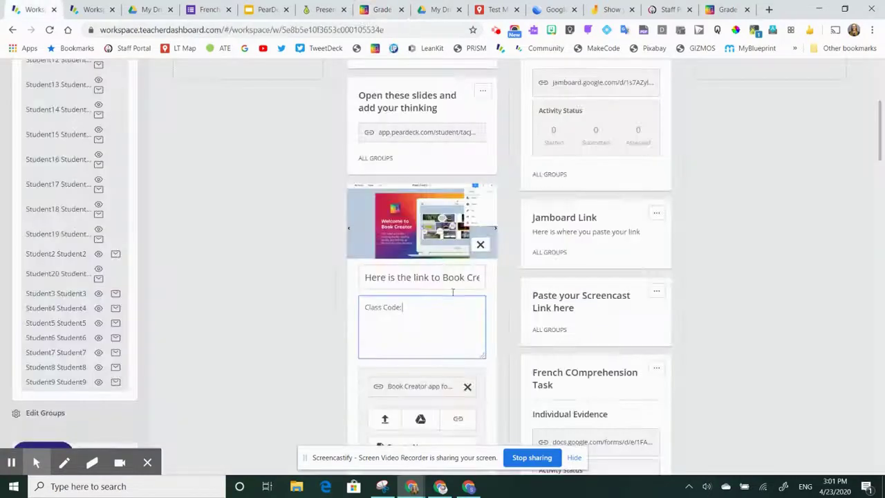
pyautogui.hotkey('ctrl', 'v')
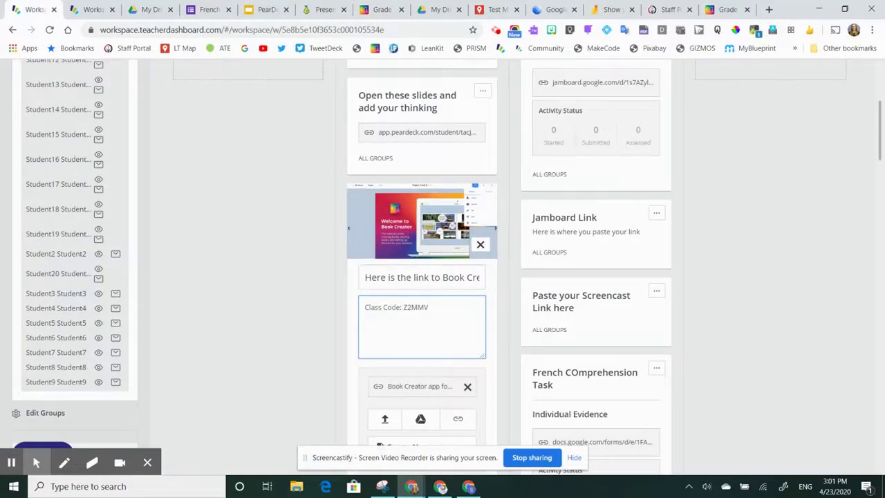
pyautogui.click(286, 311)
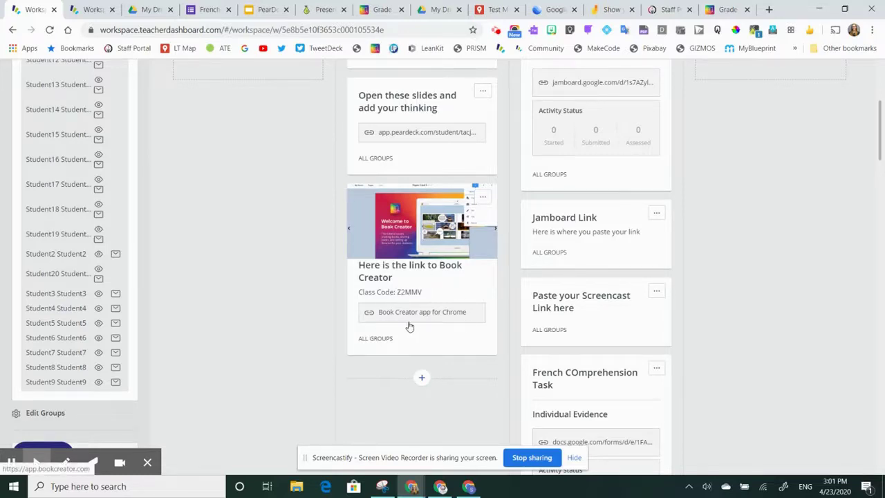
# Return to the Grade 8 Geography library in Book Creator, close the invite, and bring the "My Oral Reading Log" book to the front
pyautogui.scroll(4, 422, 312)
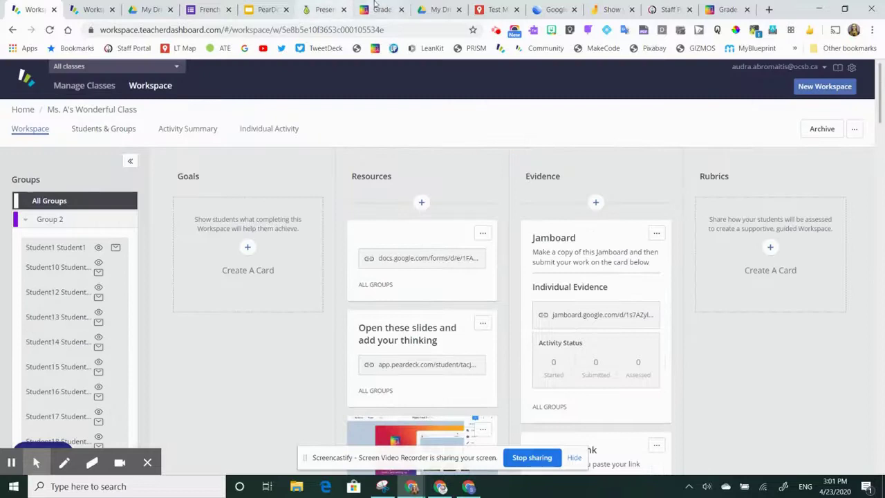
pyautogui.click(379, 9)
pyautogui.click(596, 154)
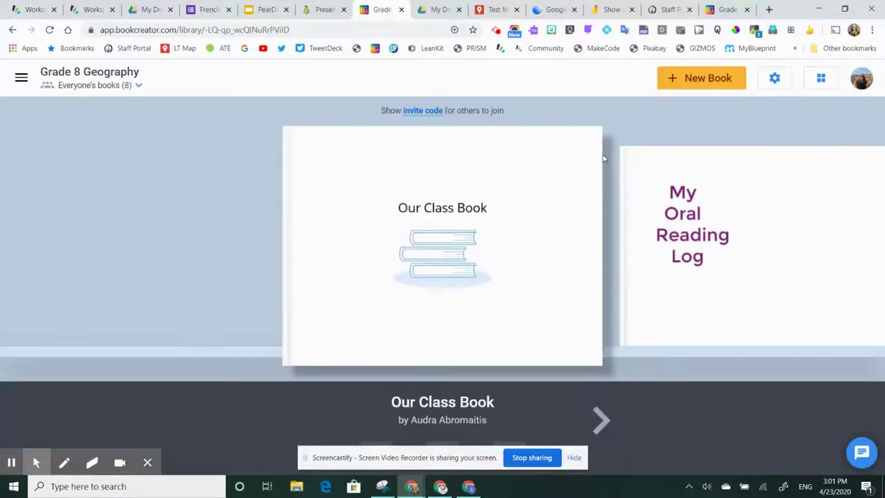
pyautogui.click(766, 238)
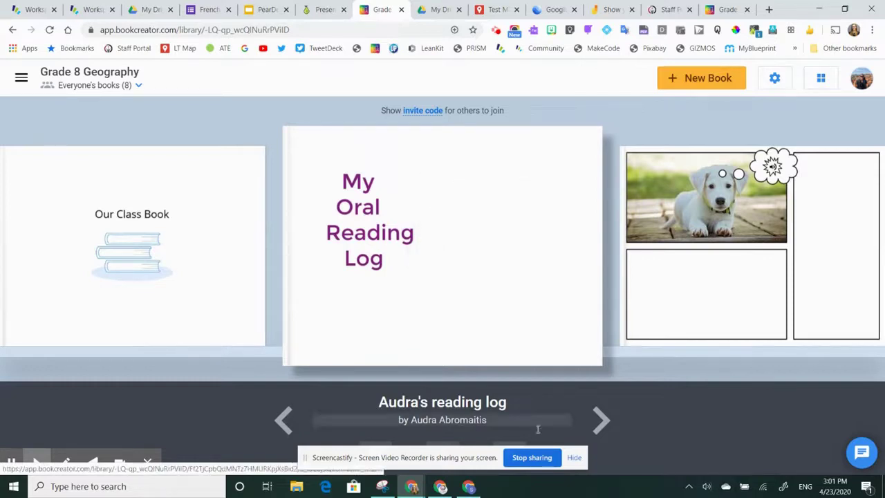
pyautogui.click(575, 458)
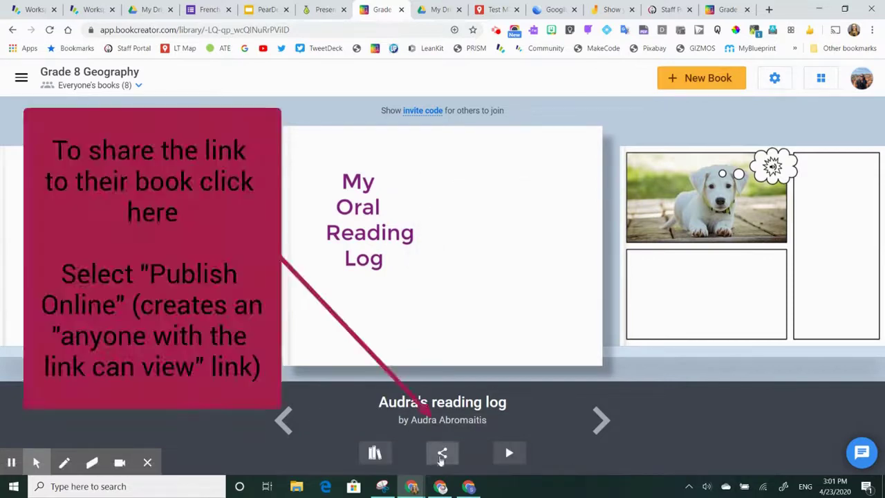
# Publish the reading log book online and copy its public share link
pyautogui.click(442, 453)
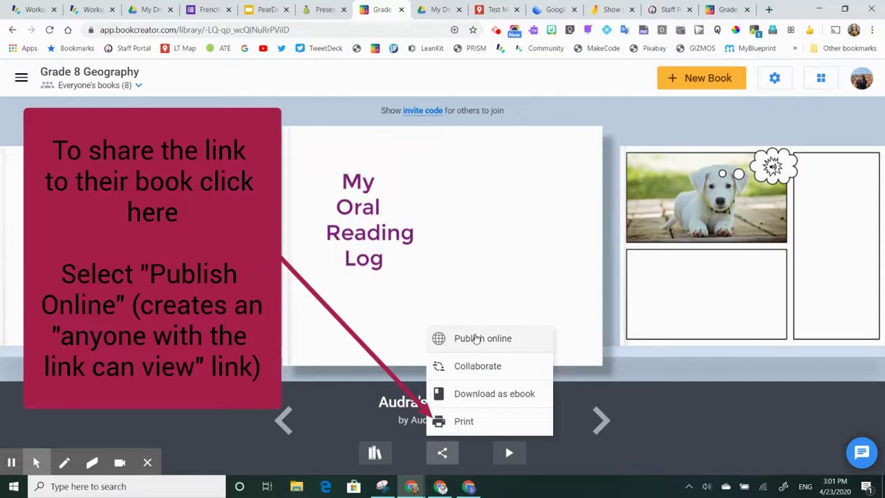
pyautogui.click(476, 338)
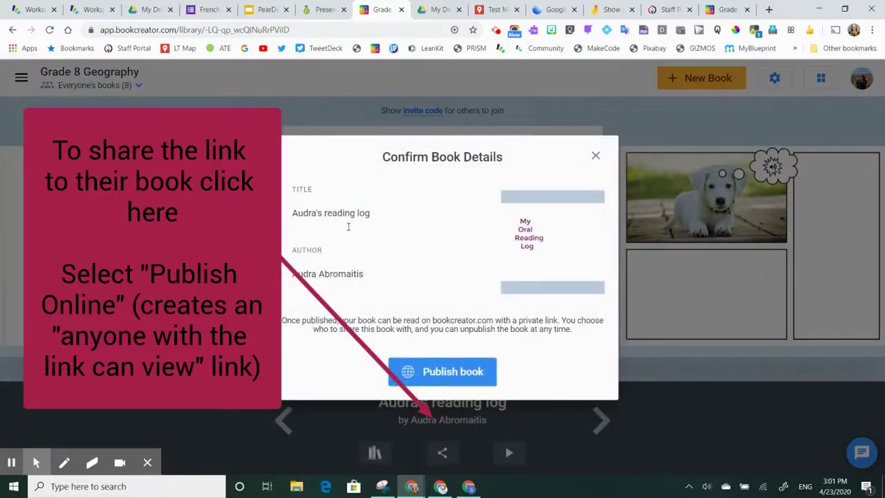
pyautogui.click(431, 373)
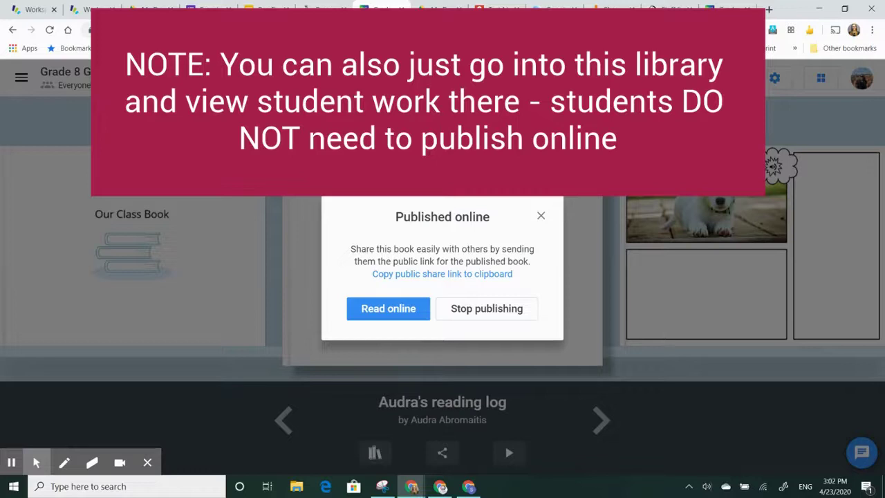
pyautogui.click(397, 274)
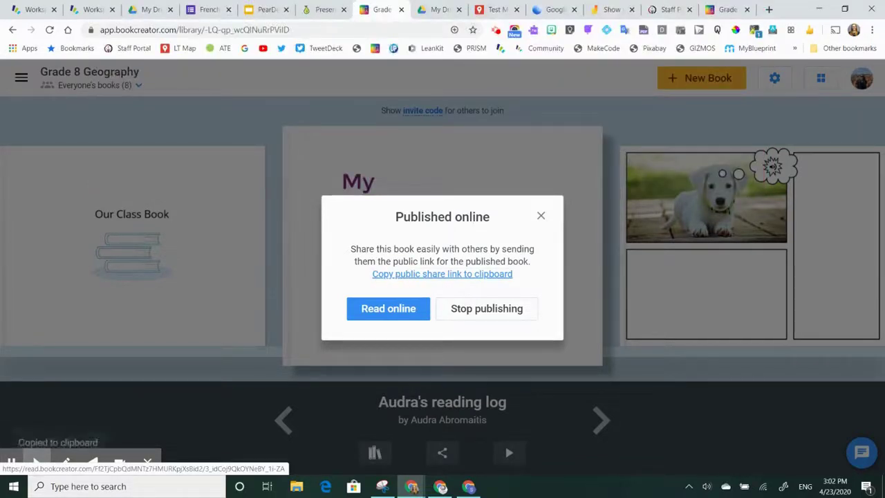
# In the teacher's workspace, add an Evidence card titled "Book Creator Link" with the description "Paste your book link here"
pyautogui.click(33, 9)
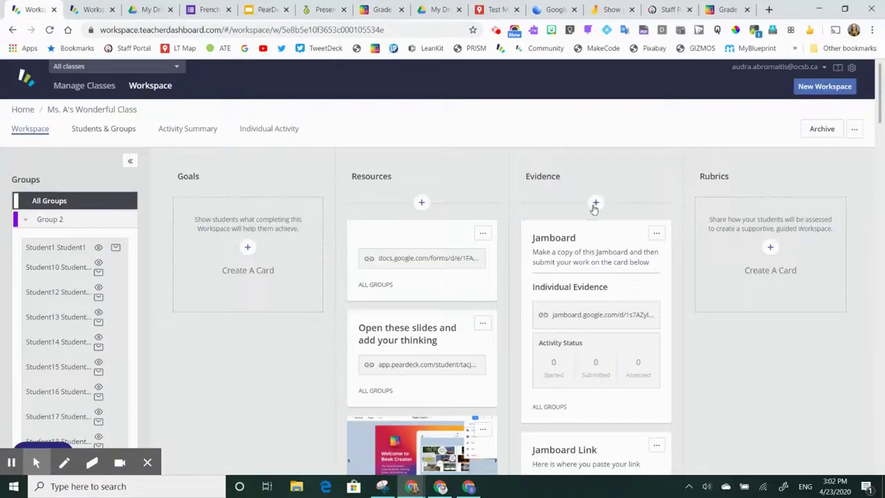
pyautogui.click(595, 203)
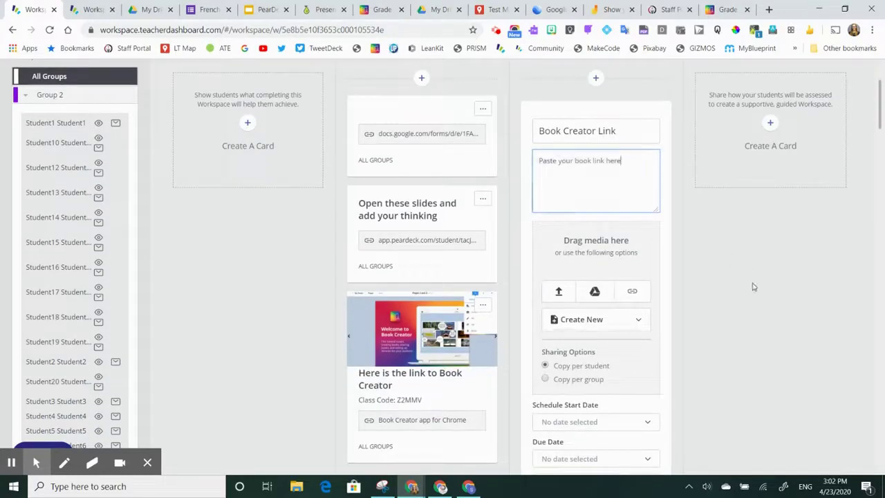
pyautogui.click(751, 287)
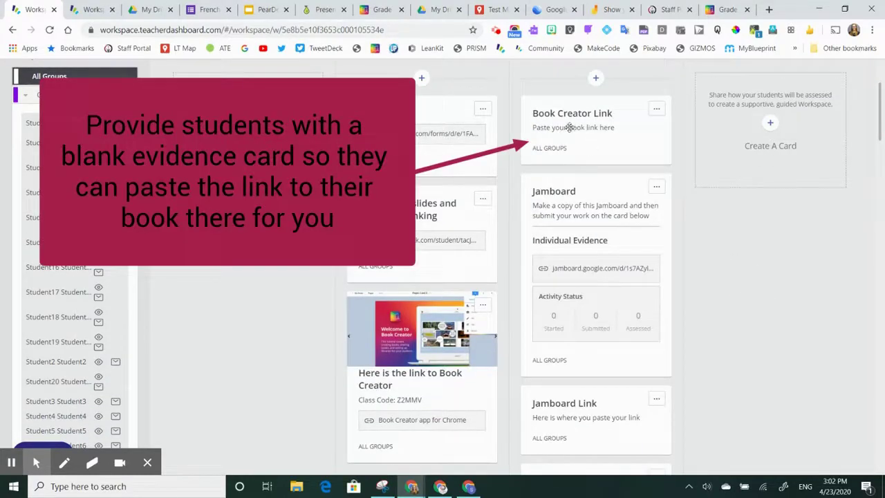
# In the student's workspace, attach the copied book link to the Book Creator Link card and submit it
pyautogui.click(469, 486)
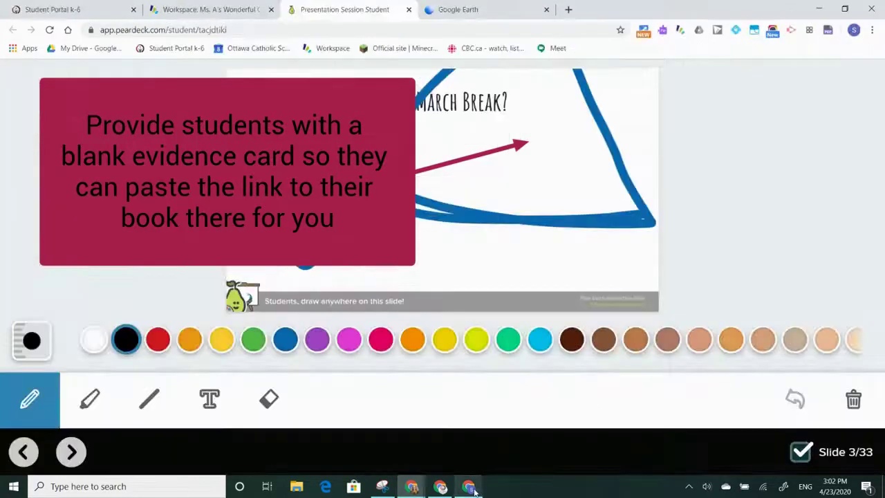
pyautogui.click(171, 6)
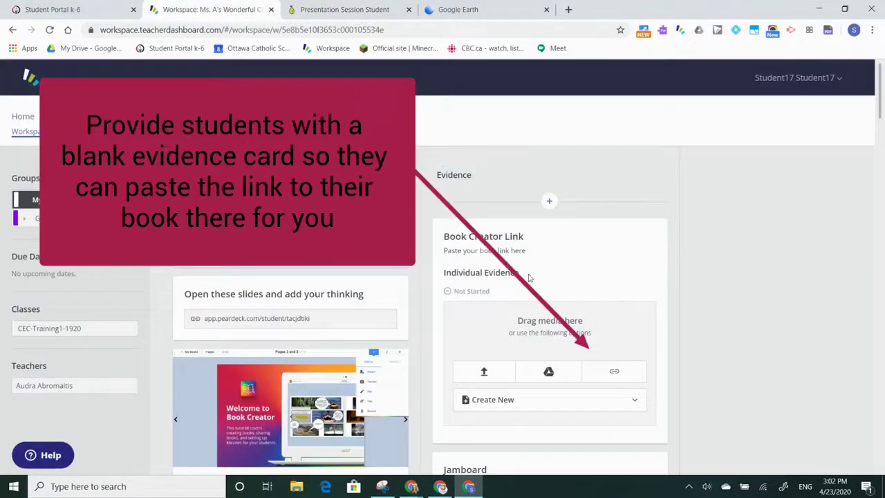
pyautogui.click(614, 372)
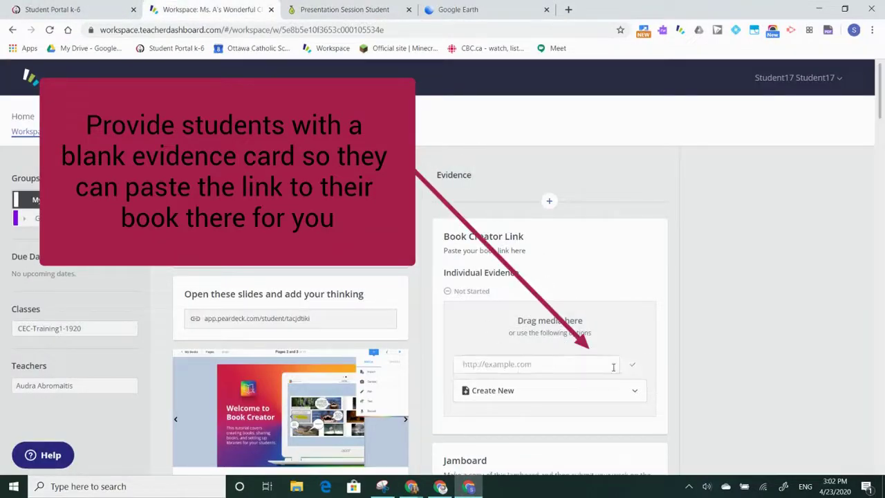
pyautogui.hotkey('ctrl', 'v')
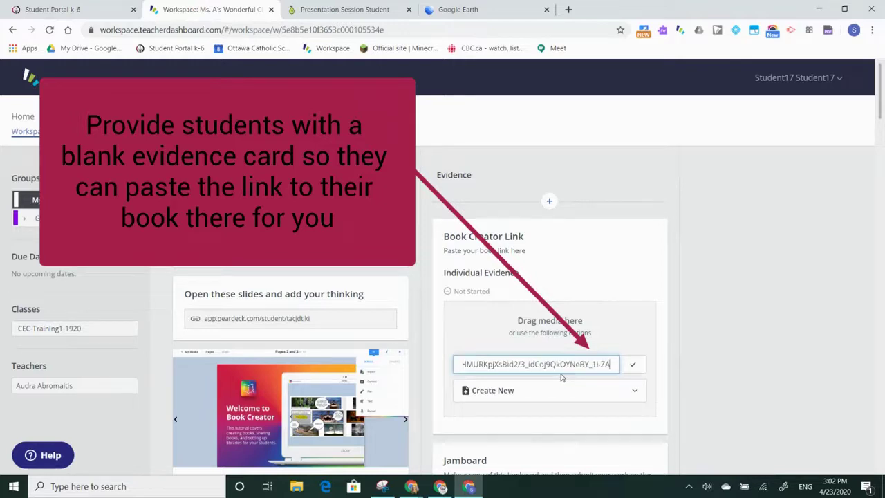
pyautogui.click(632, 365)
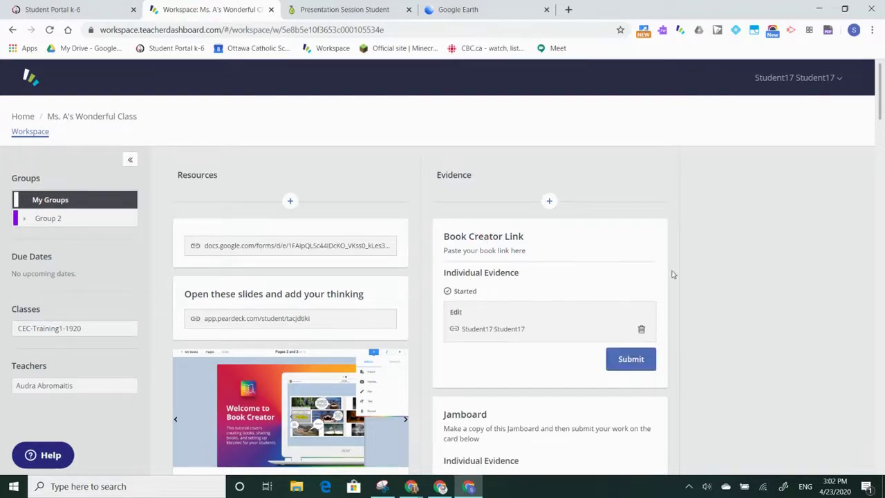
pyautogui.click(632, 361)
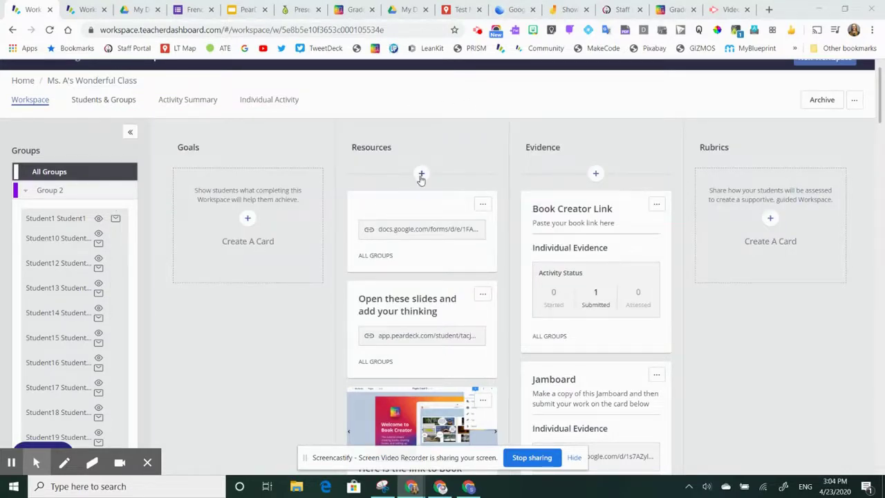
# In the teacher's workspace, start a new card at the top of Resources and search Google Drive for "pdf"
pyautogui.click(421, 177)
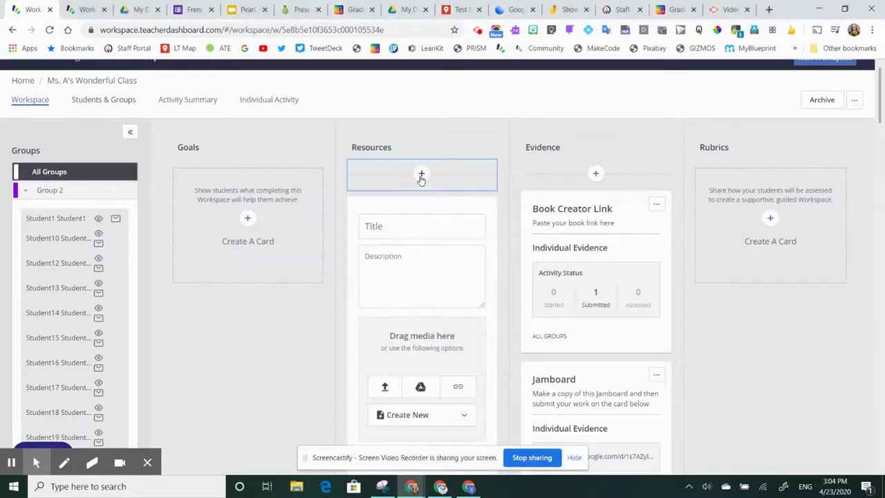
pyautogui.scroll(-1, 402, 258)
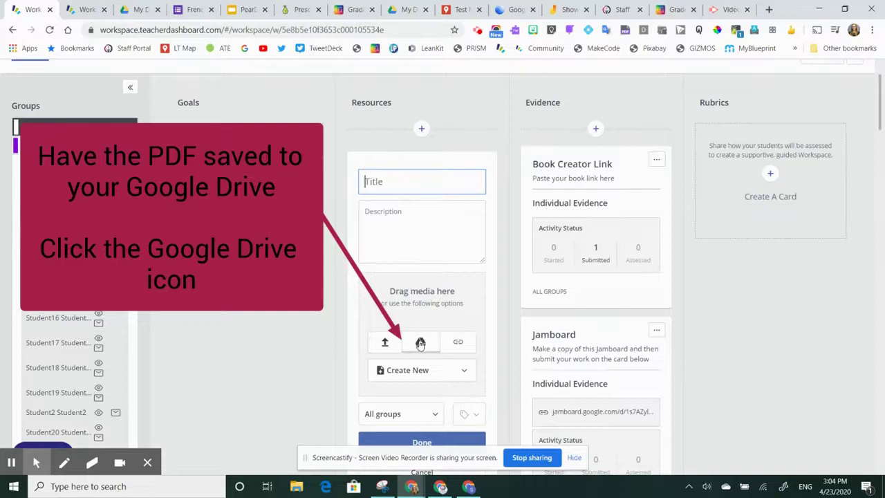
pyautogui.click(421, 343)
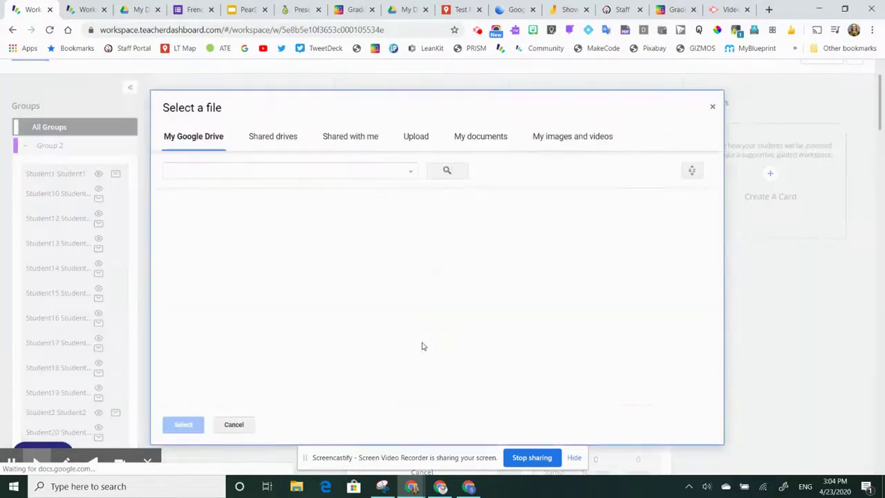
pyautogui.click(298, 170)
pyautogui.write('pddf')
pyautogui.press('Return')
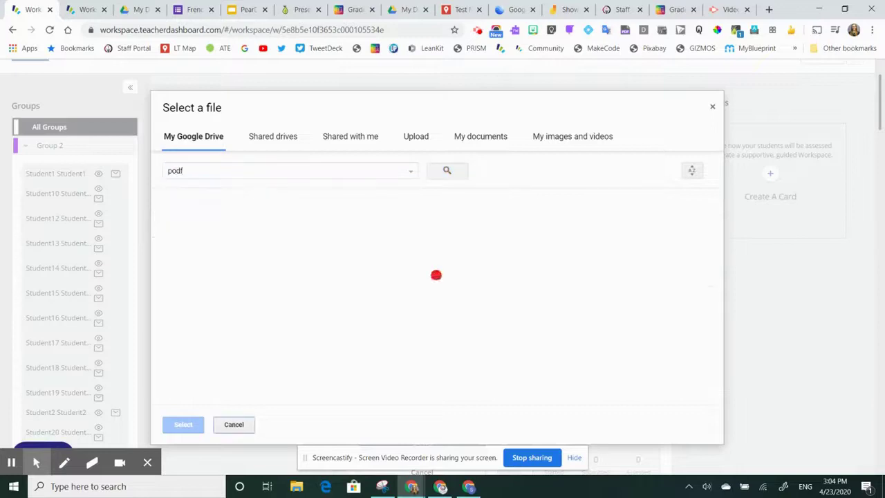
# Attach Dimensions-of-Equity.pdf to the Resources card and save the card without a title
pyautogui.click(214, 215)
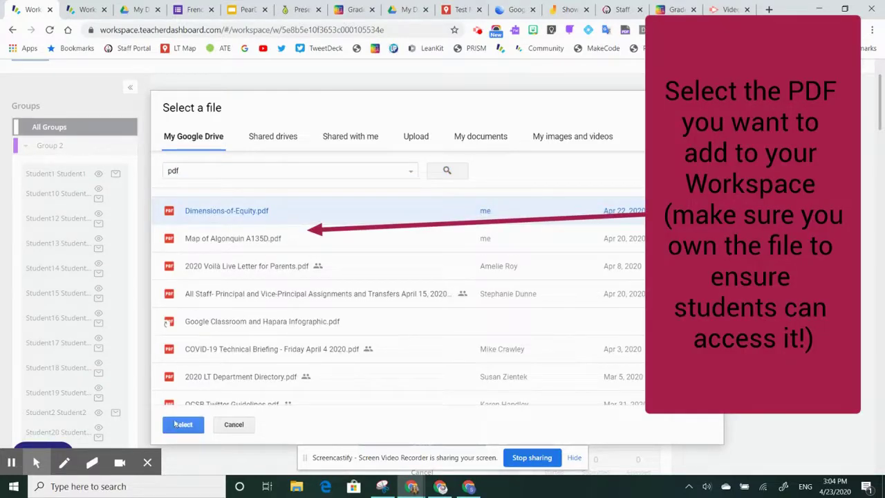
pyautogui.click(177, 425)
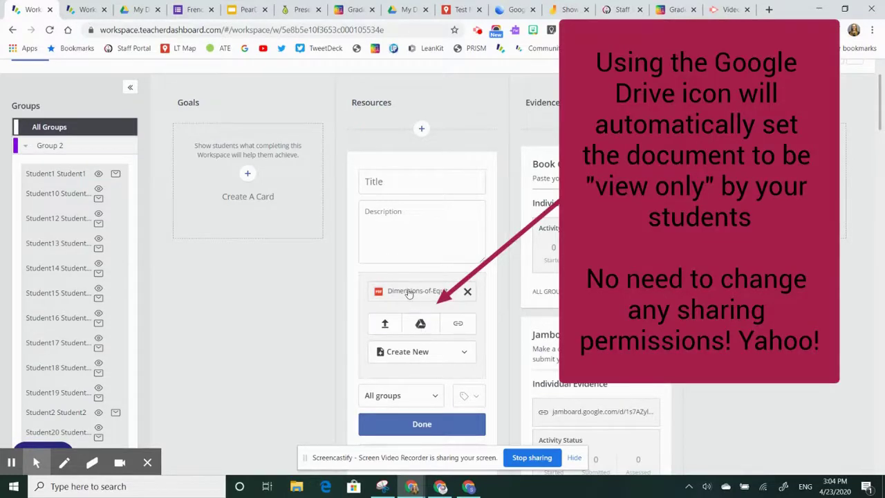
pyautogui.moveTo(409, 296)
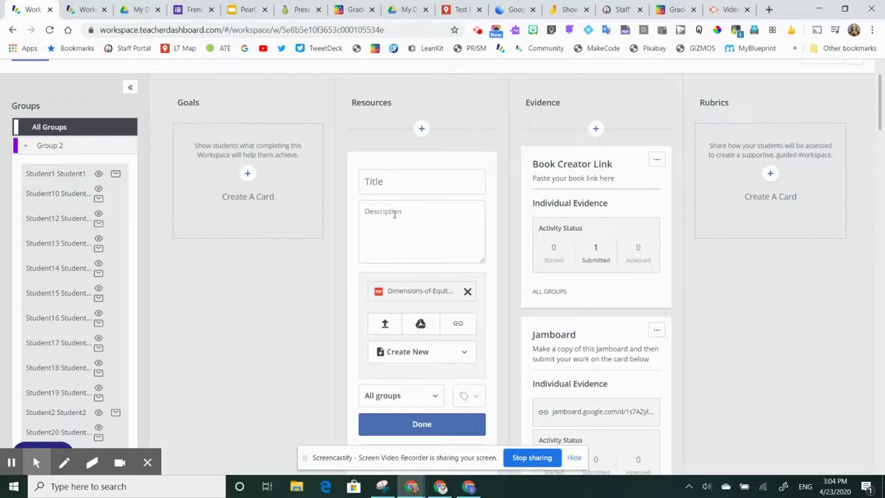
pyautogui.click(293, 254)
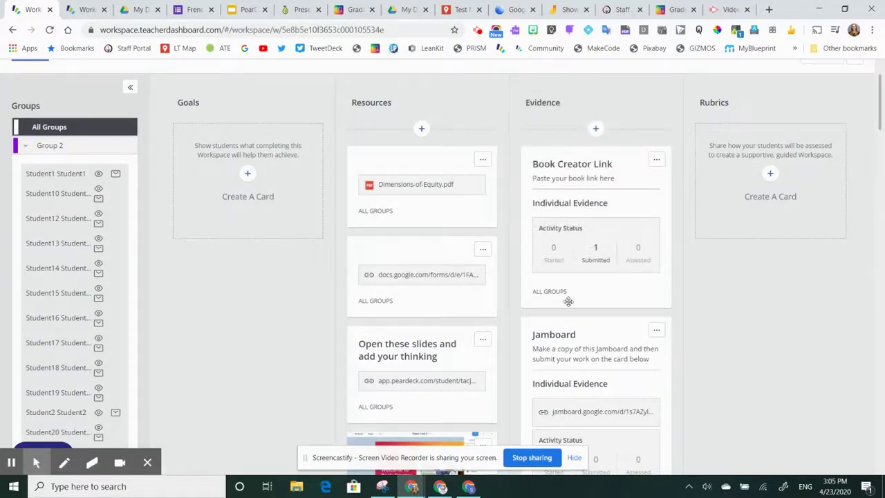
# Start a new card at the top of the Evidence column
pyautogui.click(596, 130)
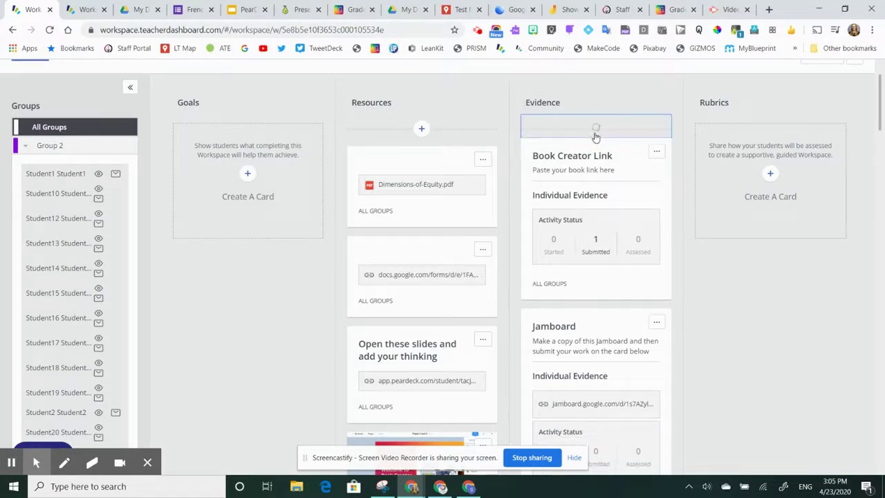